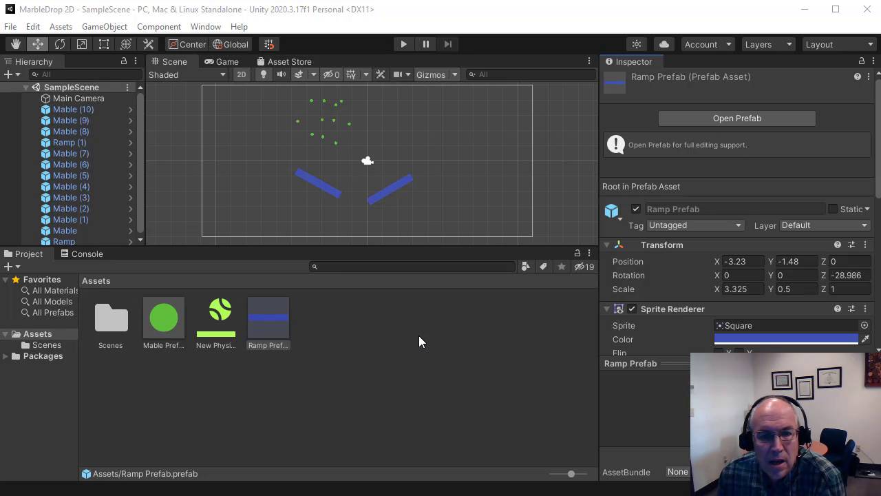
Open the Collaborate service for the project and start setting its Unity project ID
click(637, 45)
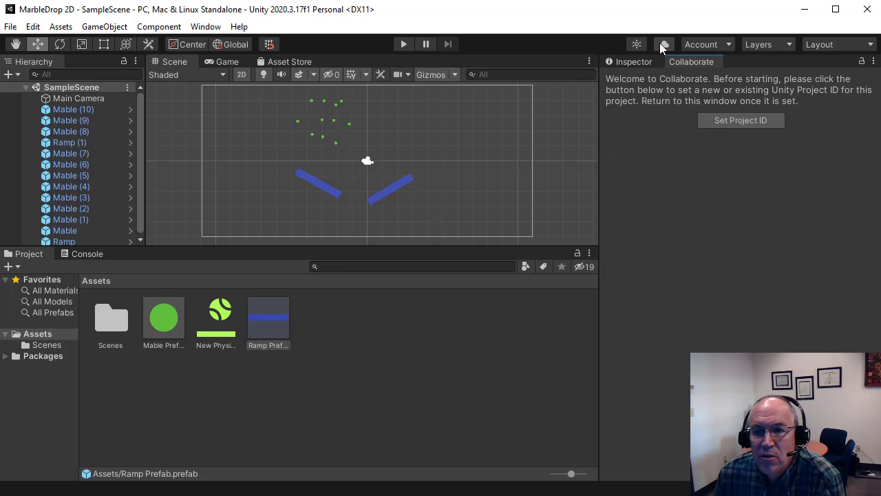
click(663, 44)
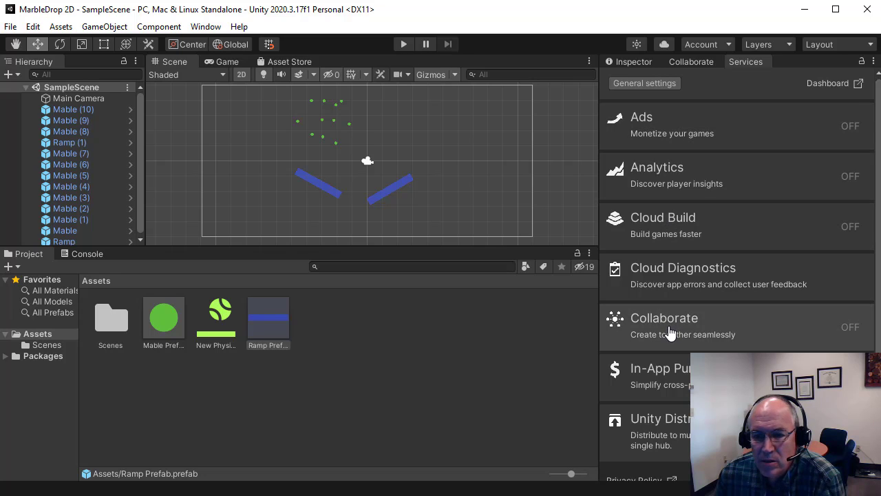
click(637, 44)
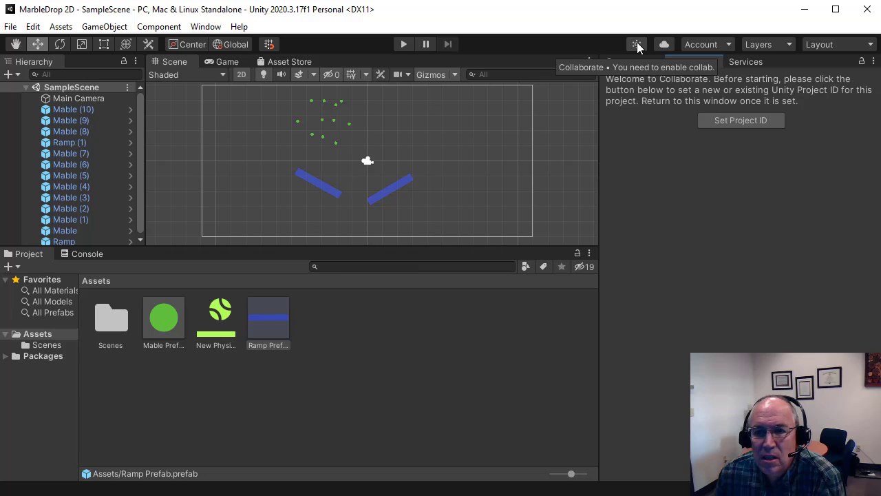
click(747, 122)
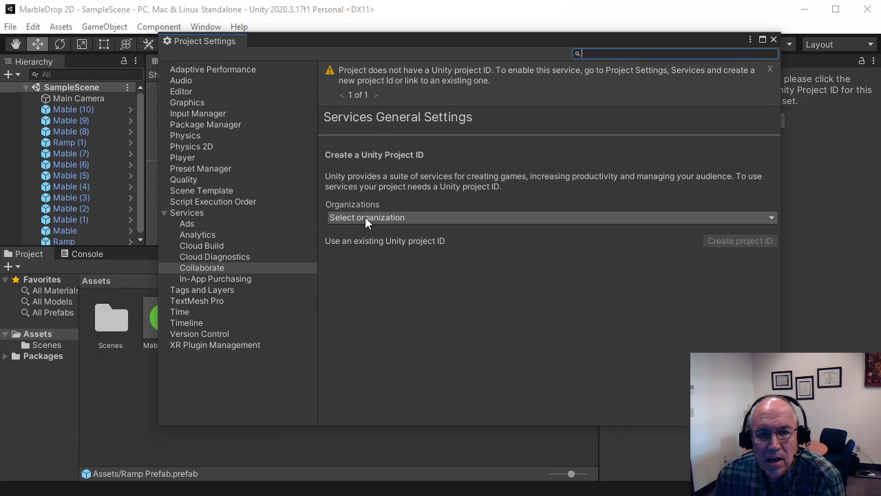
Check which organizations are available for the new Unity project ID without choosing one
click(365, 217)
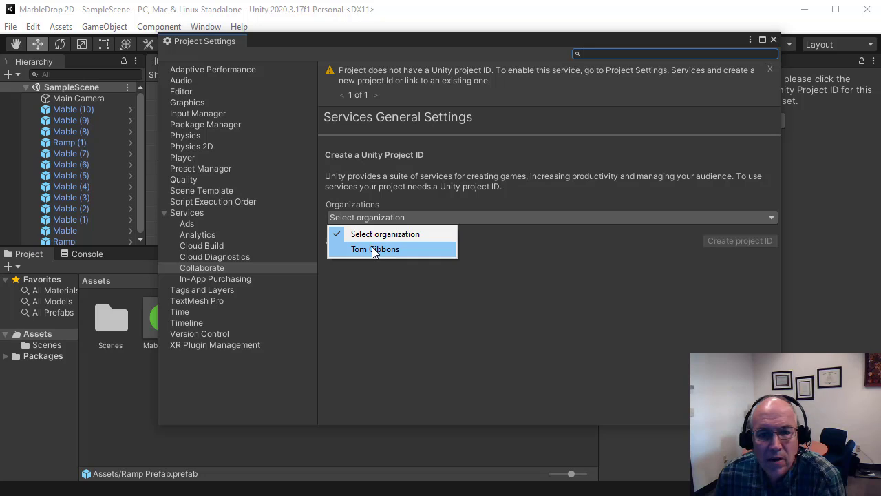
click(390, 199)
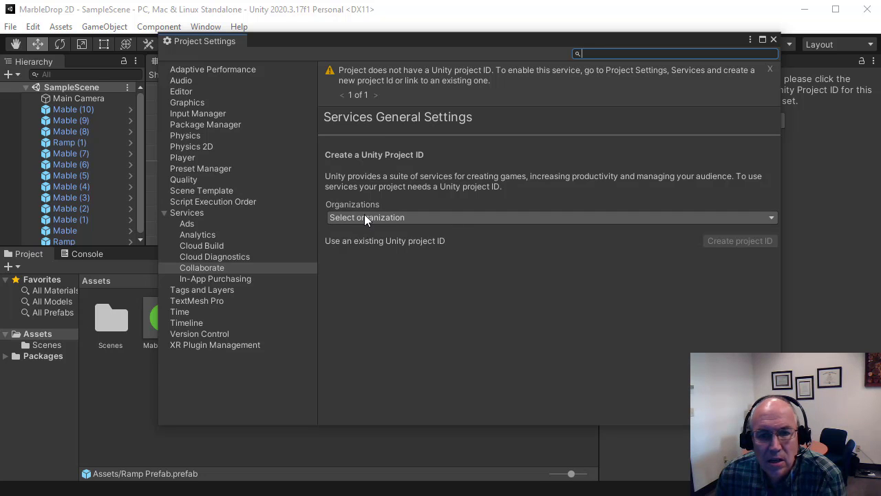
click(365, 218)
click(393, 205)
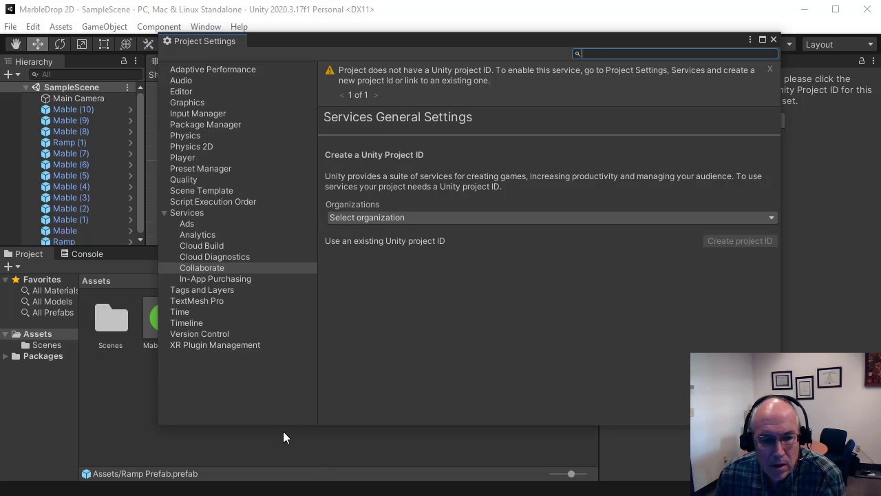
Switch to the Unity website in Chrome and open the Organizations page of the signed-in account
key(alt+Tab)
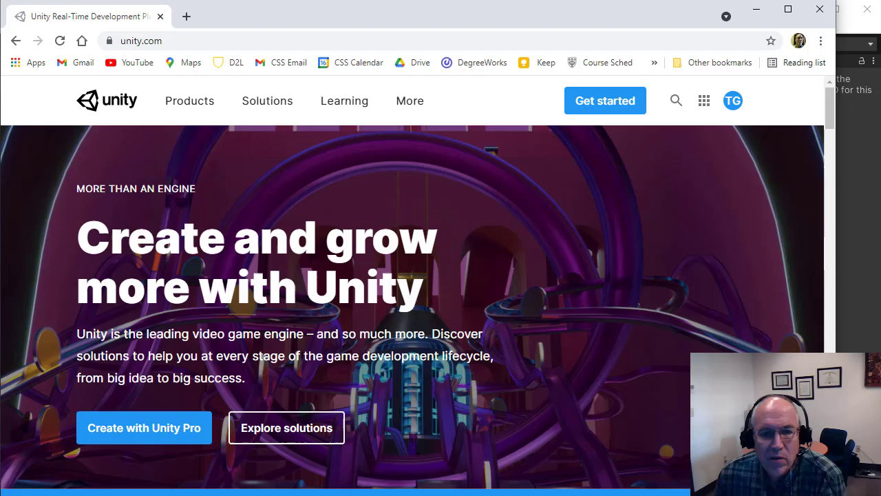
click(734, 103)
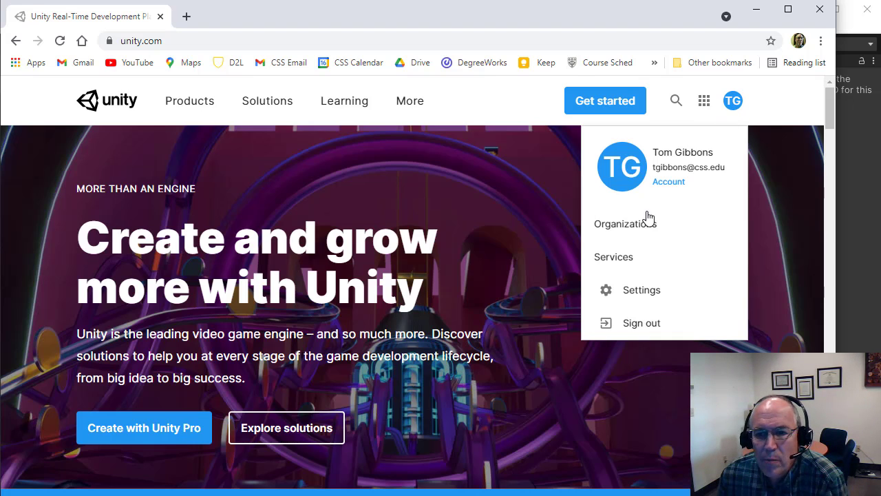
click(641, 233)
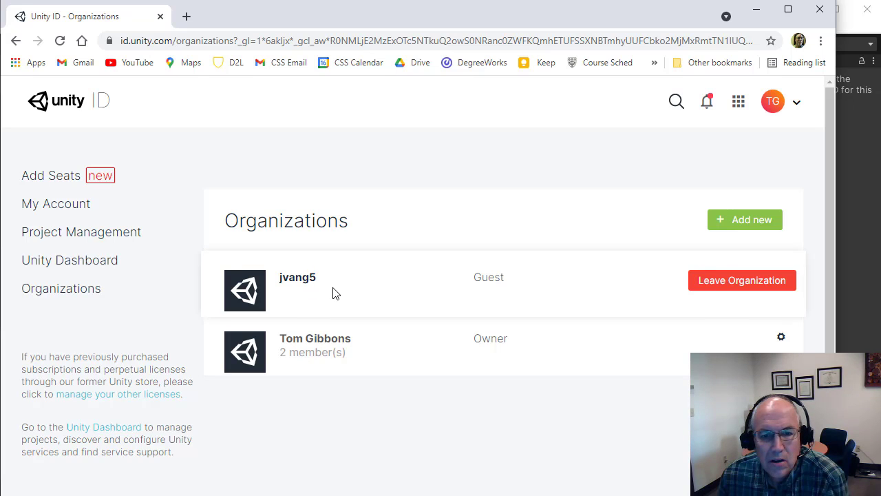
Try to create a new organization named "Fall 2021" without choosing an industry
click(728, 225)
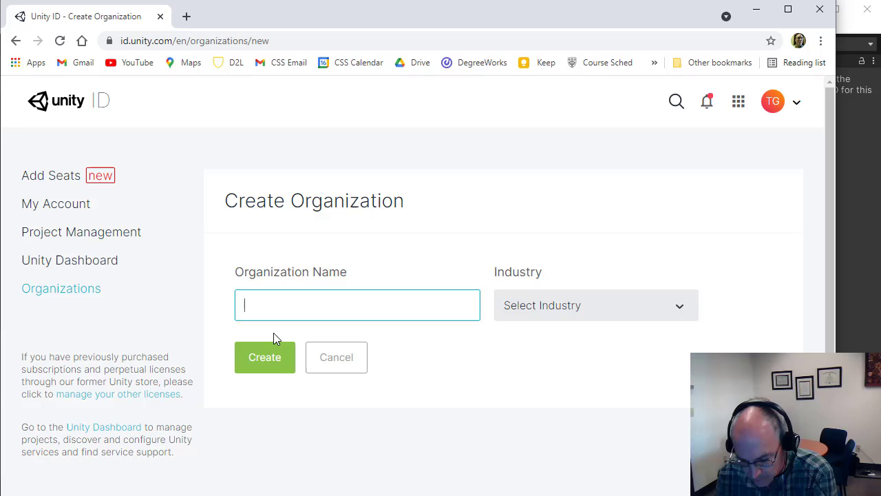
text(C)
key(BackSpace)
text(Fall)
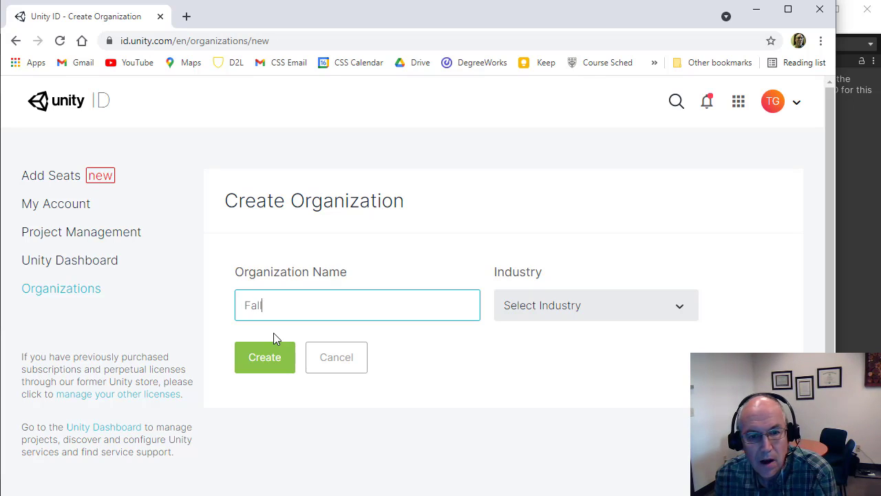
text( 2021)
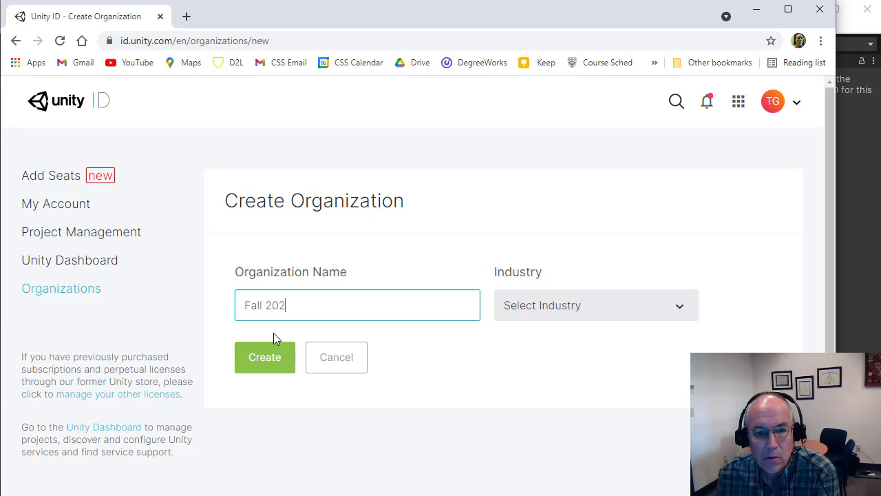
click(266, 355)
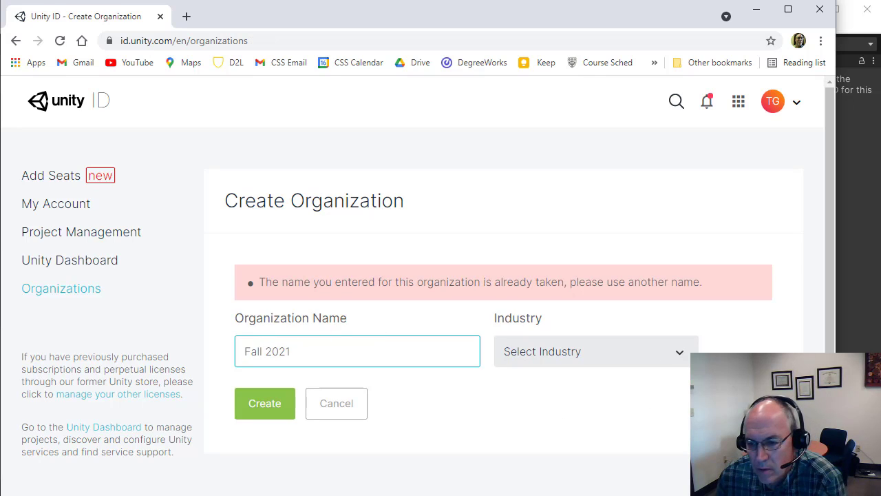
Append the owner's surname to the organization name "Fall 2021" and create the organization
click(309, 355)
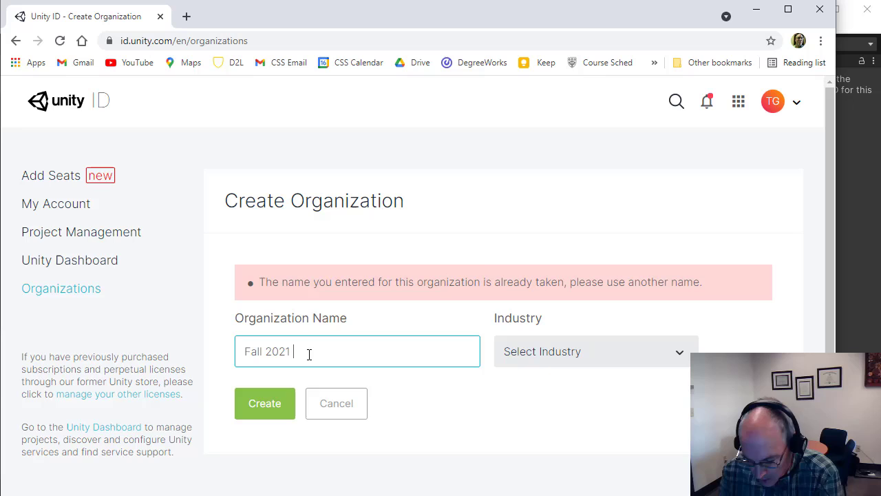
text(Gibbons)
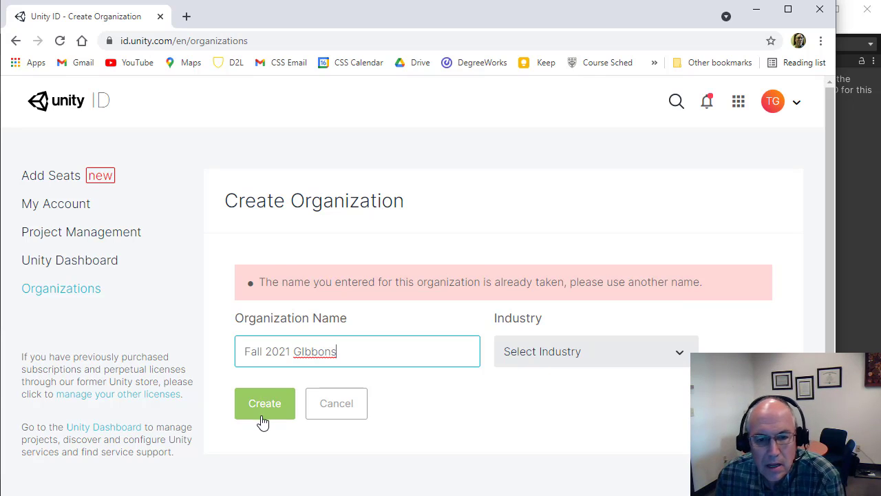
click(268, 403)
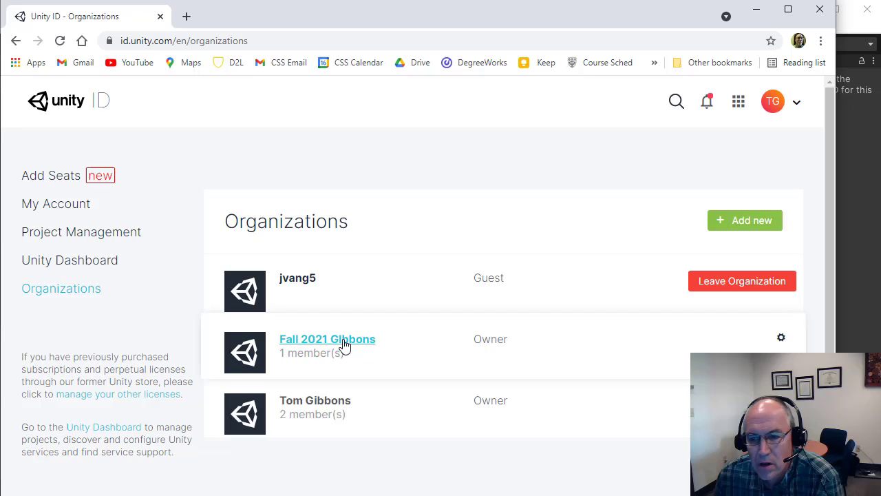
Open the new Fall 2021 organization and review its details, subscriptions and members overview
click(780, 339)
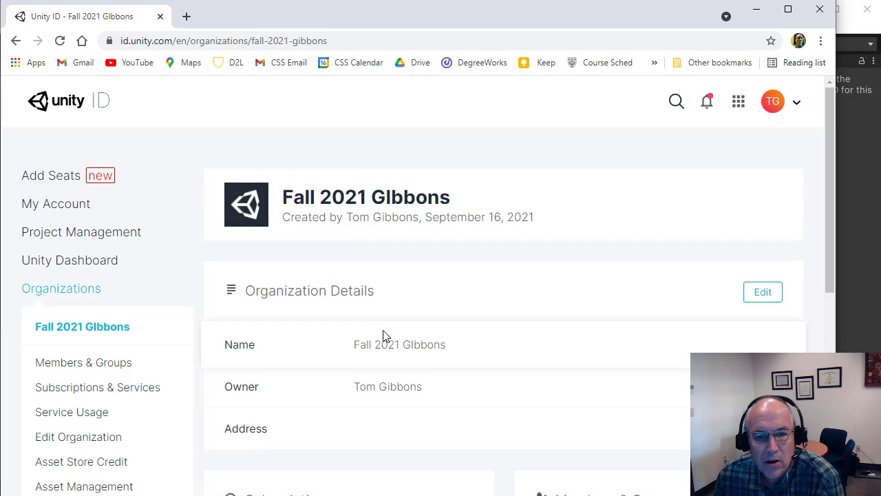
scroll(554, 325, down, 4)
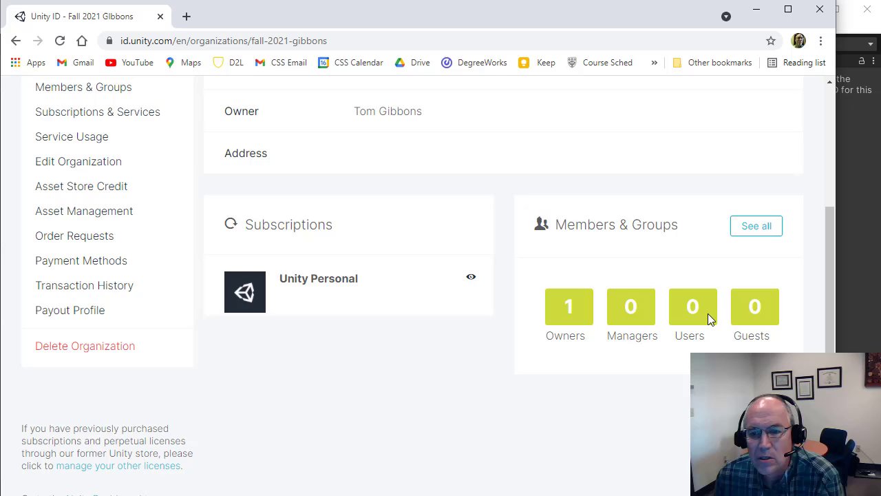
scroll(677, 290, up, 5)
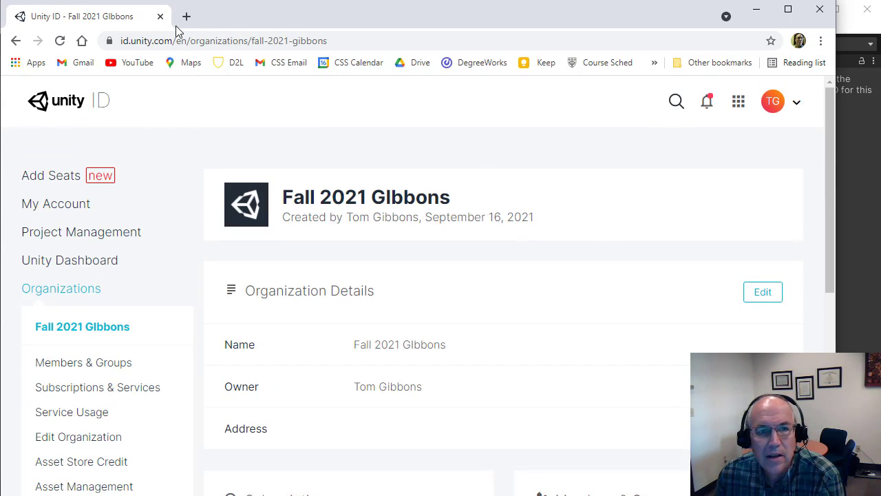
Return to the Unity editor, check the organization choices for the project ID, and close Project Settings
click(756, 9)
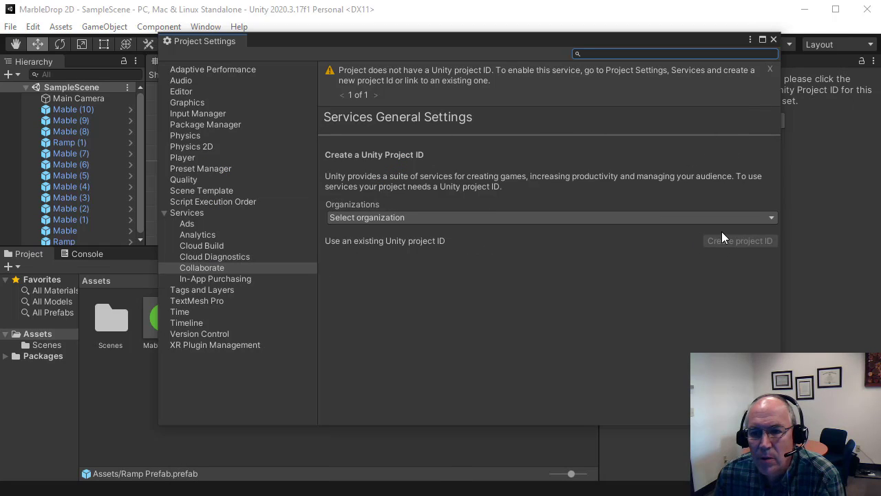
click(591, 217)
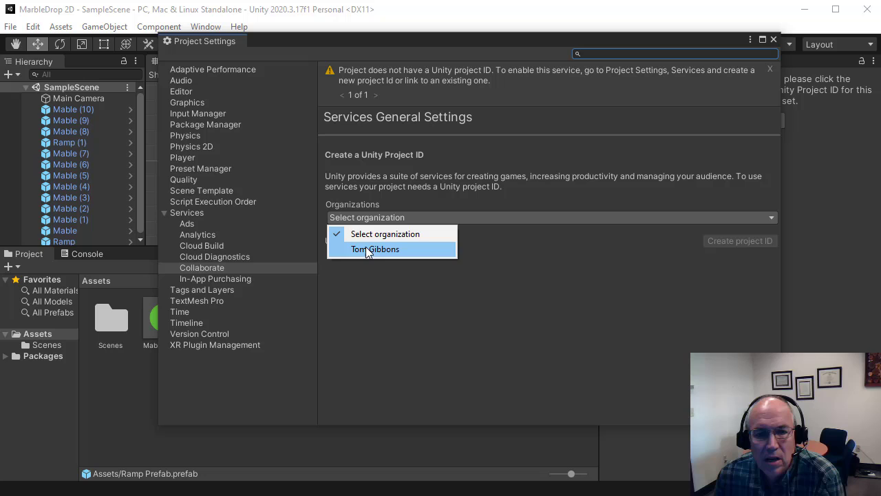
click(772, 40)
click(772, 40)
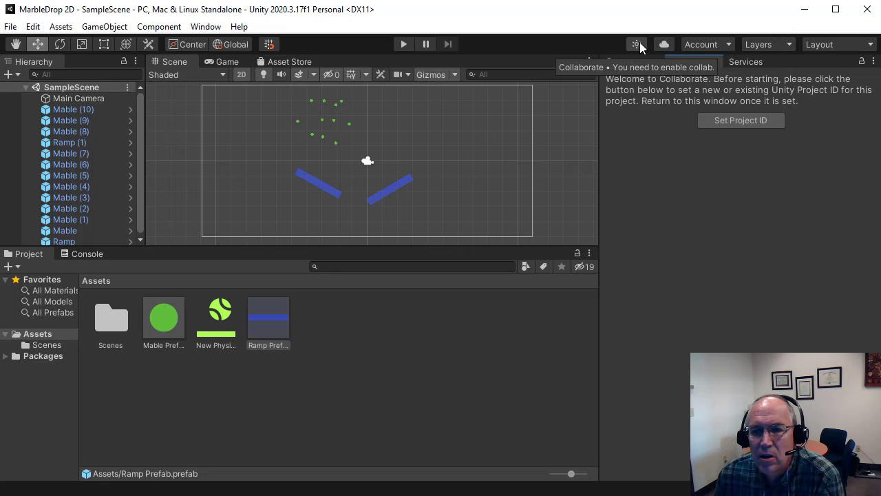
Reopen the project ID setup, create a project ID under the Fall 2021 organization, and close Project Settings
click(732, 121)
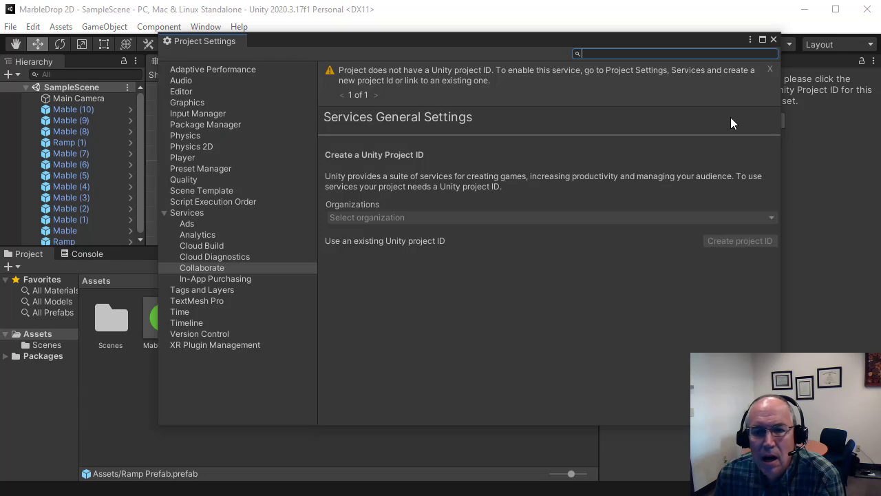
click(581, 217)
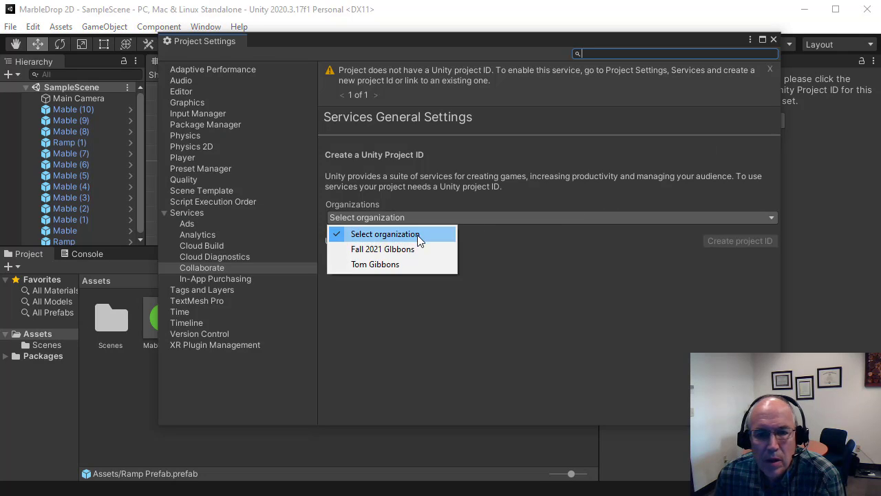
click(372, 250)
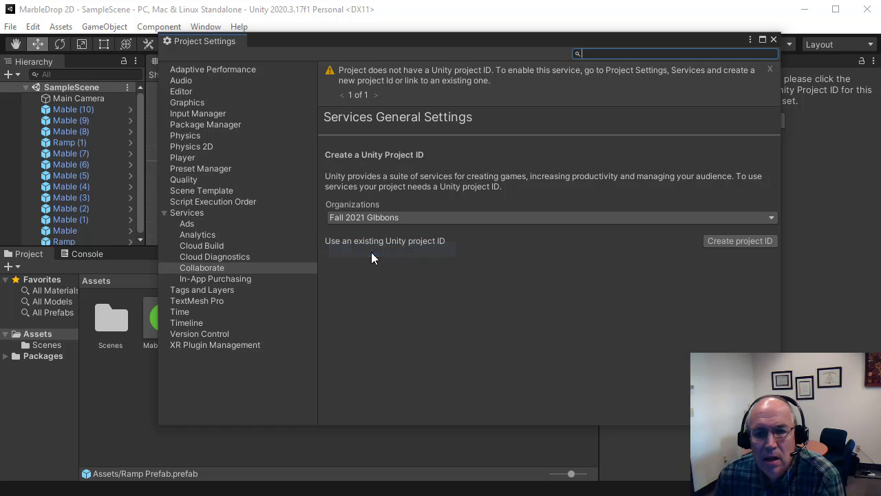
click(720, 241)
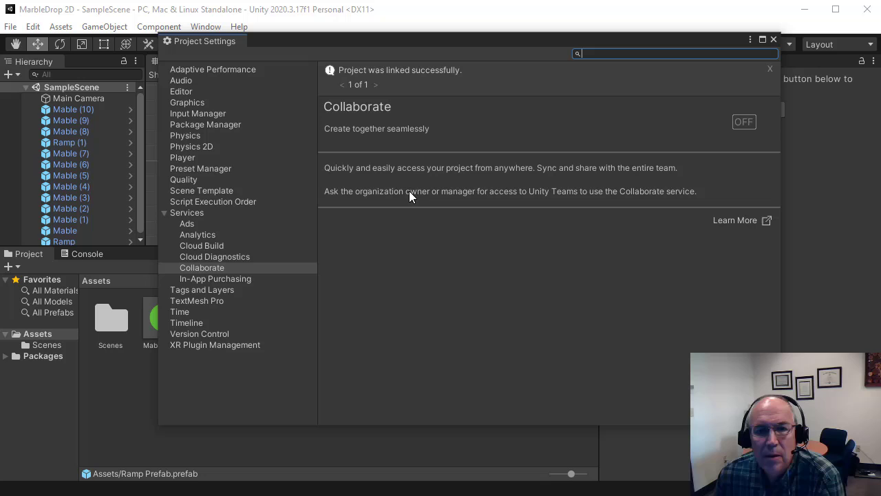
click(773, 40)
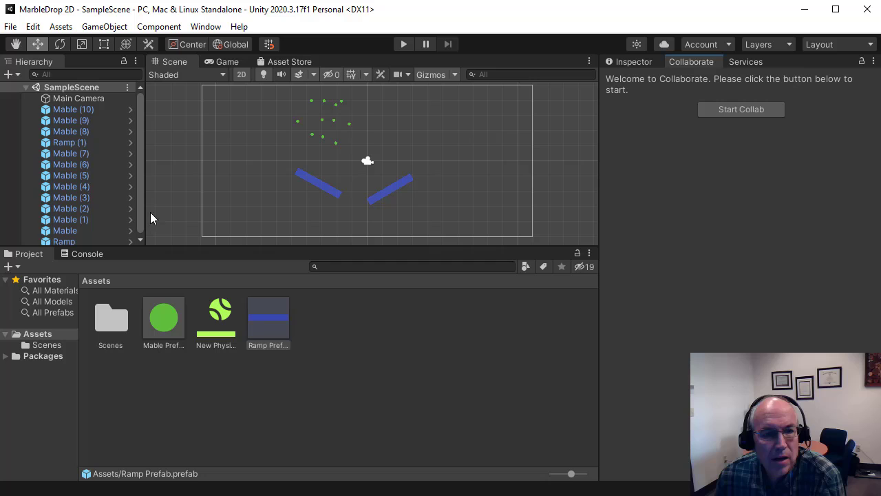
Delete the marbles Mable (7) and Mable (5) from the scene
click(59, 154)
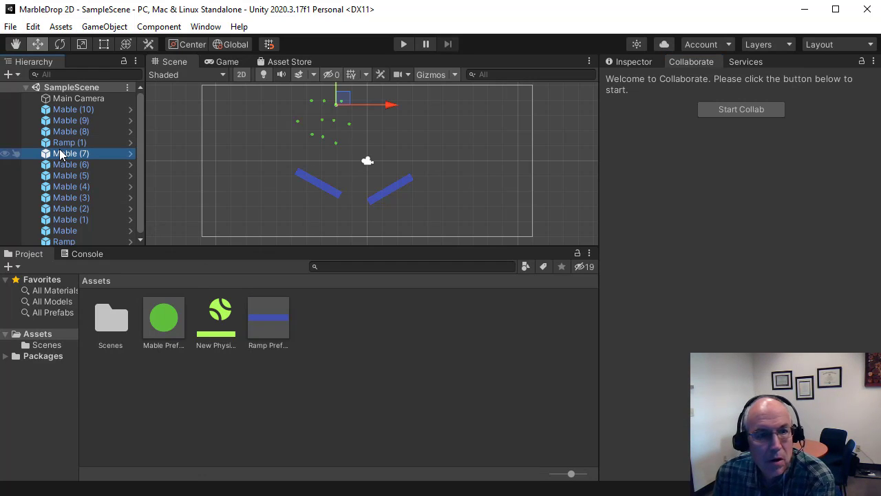
key(Delete)
click(59, 164)
key(Delete)
Add two Mable Prefab instances to the scene above the ramps, among the existing marbles
drag(163, 316, 270, 165)
drag(315, 140, 327, 157)
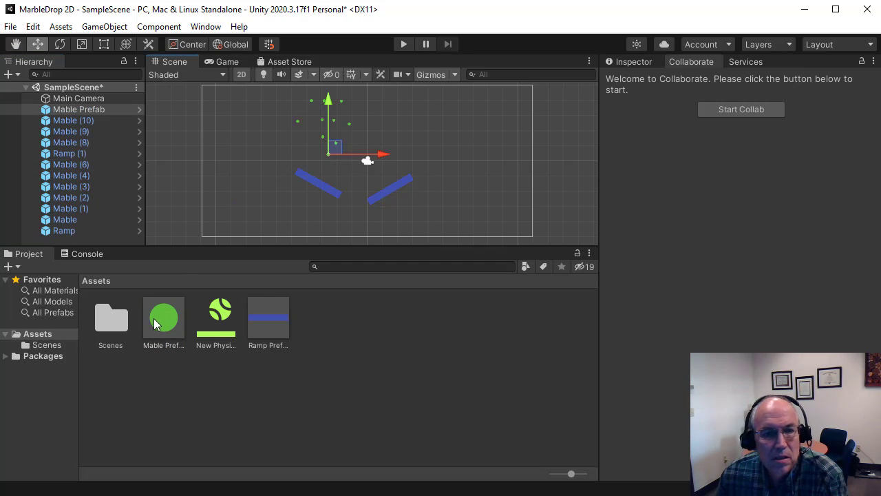
drag(153, 319, 343, 129)
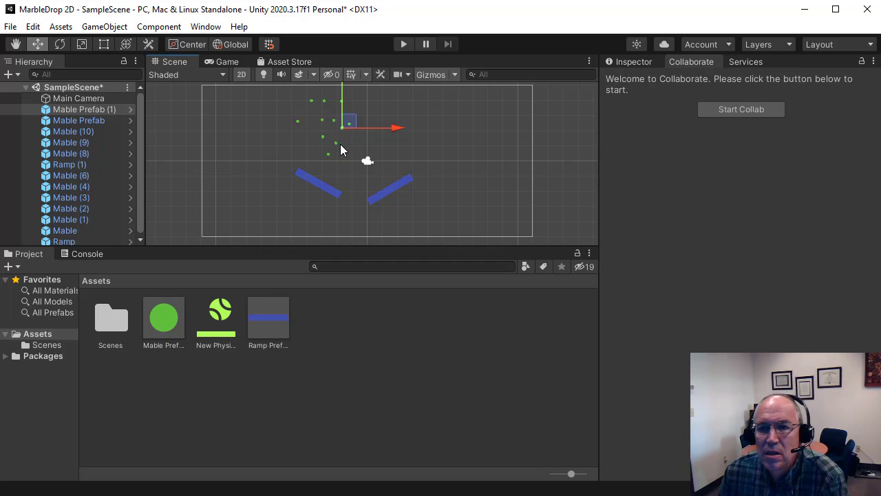
Start Collaborate for the project and publish all listed files with the summary "Init Game FIles"
click(637, 45)
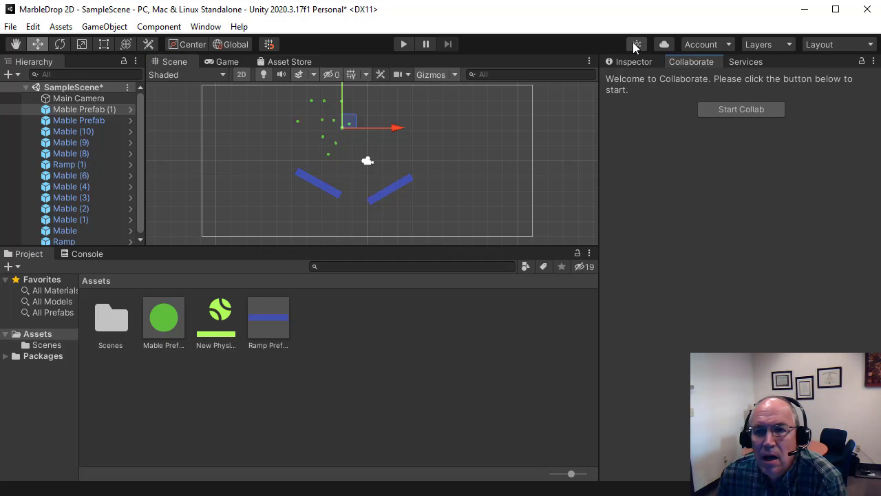
click(716, 109)
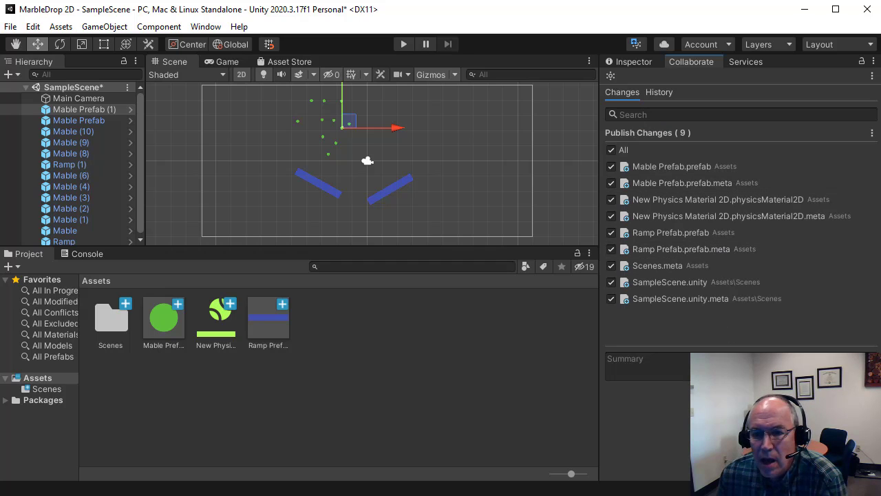
click(647, 365)
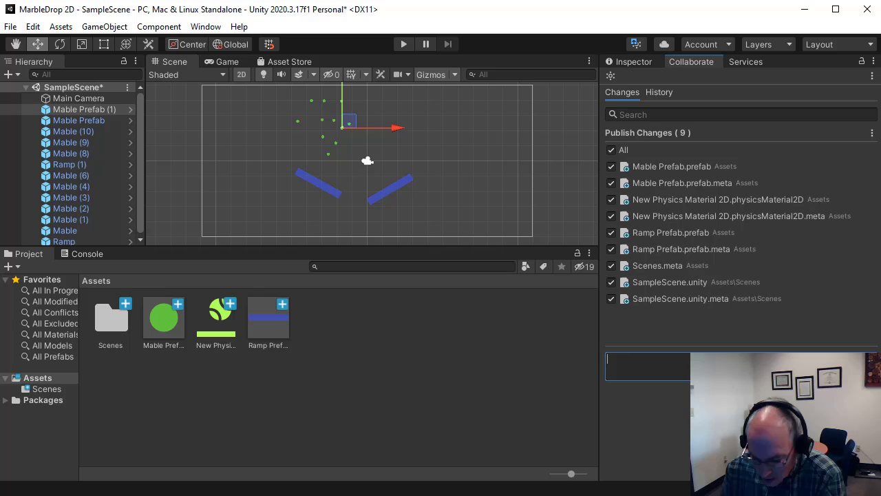
text(Init F)
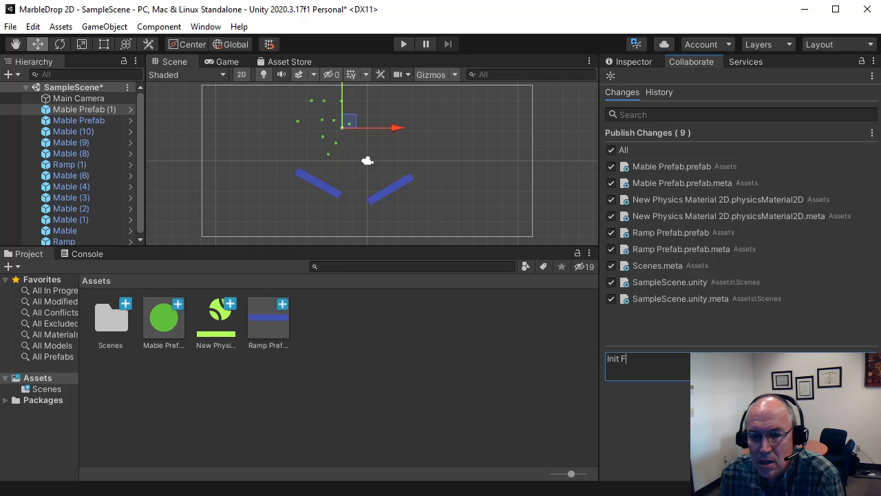
key(BackSpace)
text(Game FIle)
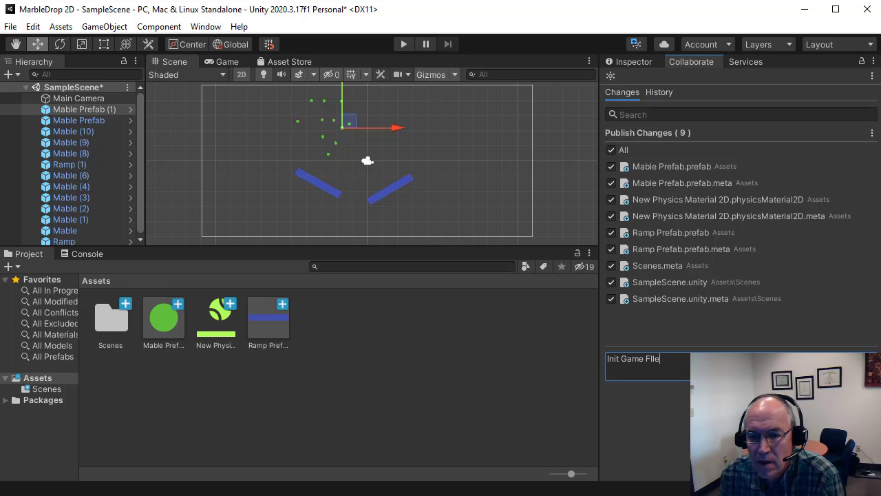
text(s)
key(Return)
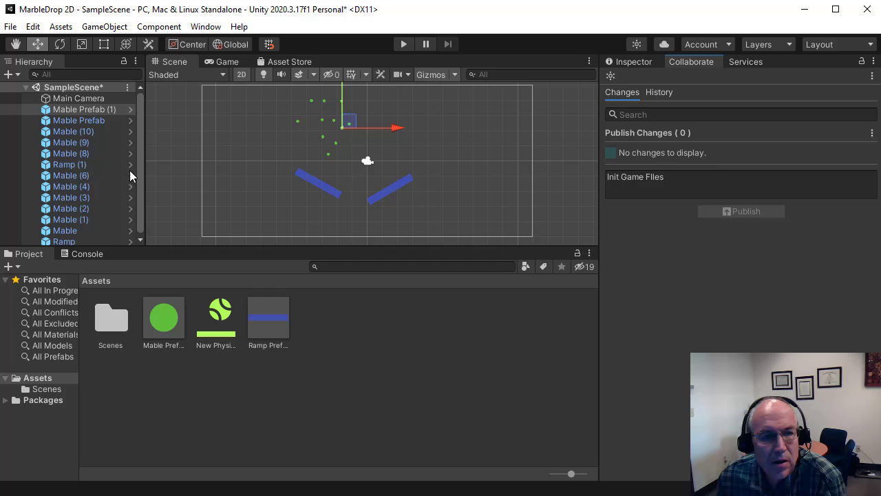
Delete Mable Prefab (1) from the scene, then add two Mable Prefab marbles among the others and a Ramp Prefab below the left ramp
click(71, 110)
key(Delete)
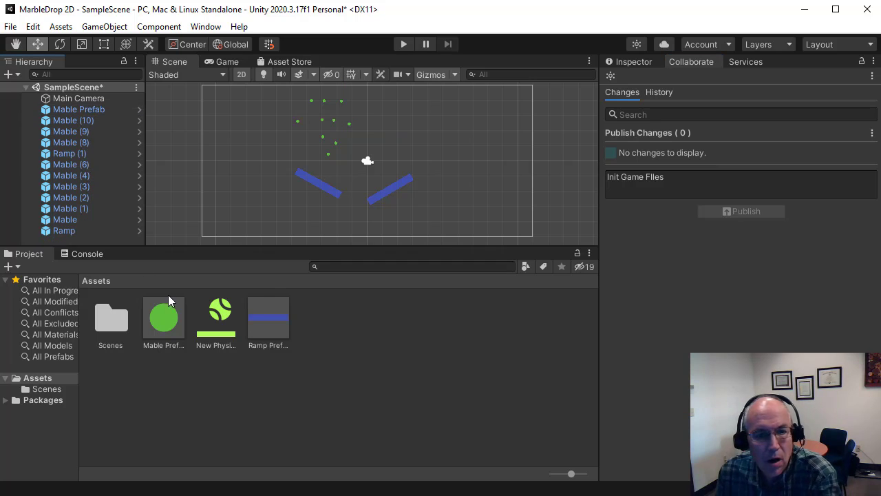
drag(169, 303, 315, 131)
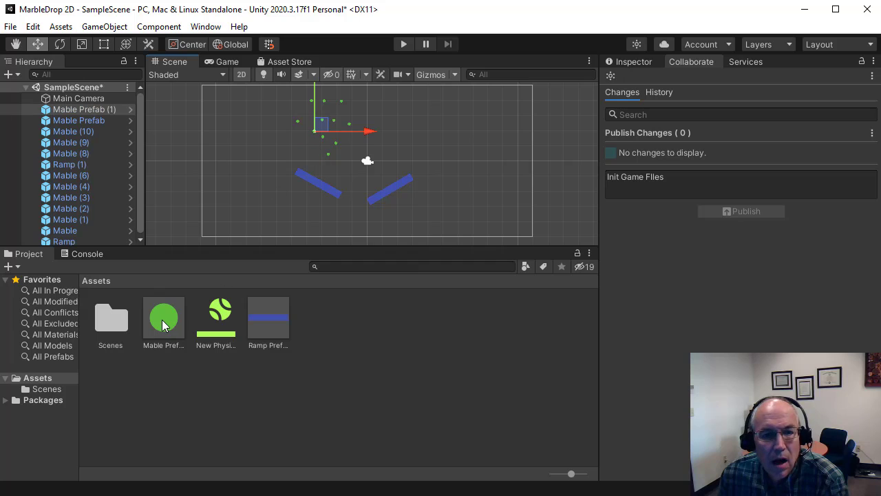
drag(163, 324, 330, 145)
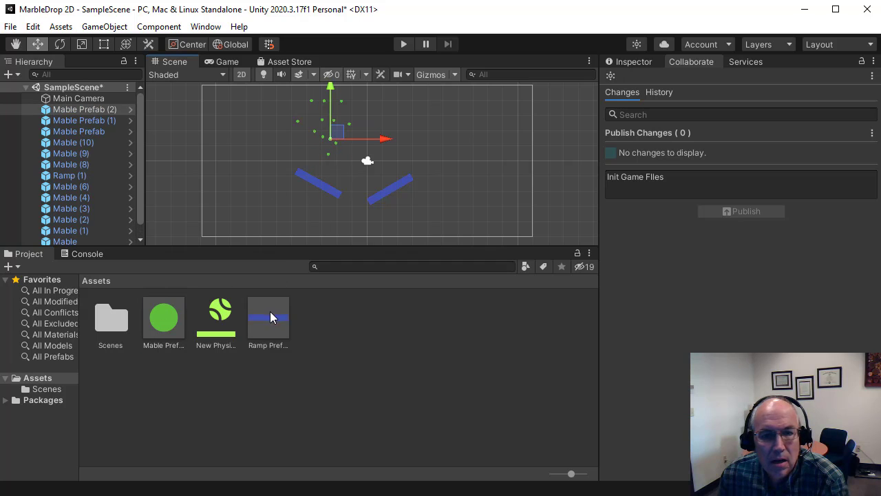
drag(270, 317, 321, 222)
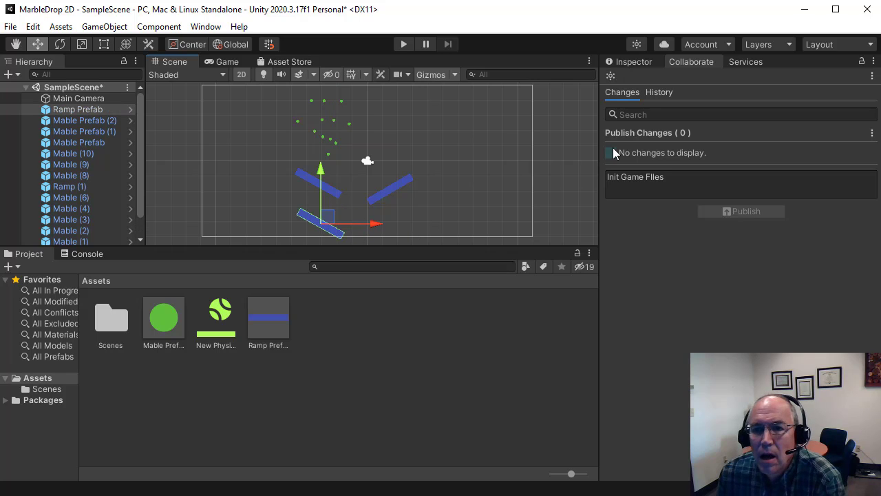
Save the scene and publish the changed SampleScene.unity through Collaborate
click(637, 61)
click(681, 61)
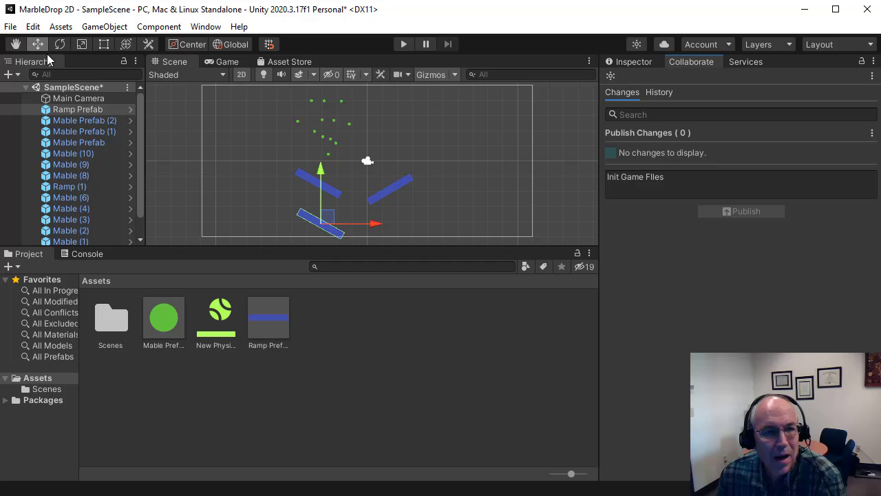
click(10, 27)
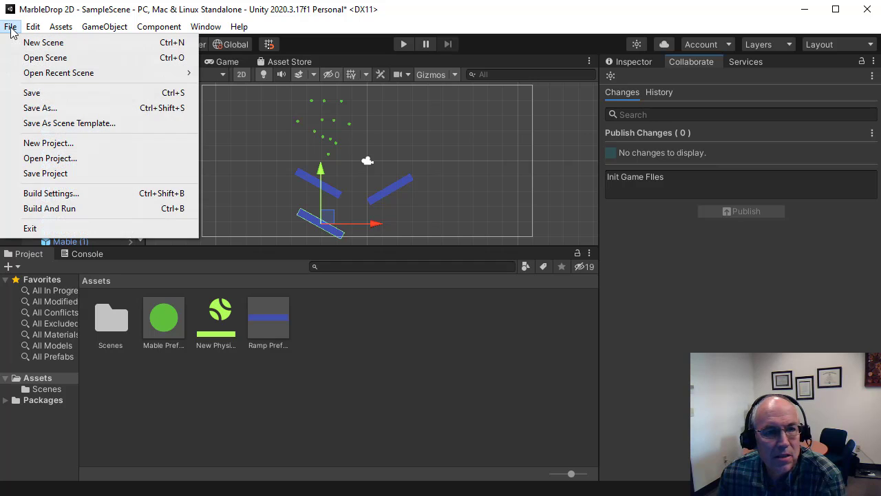
click(32, 94)
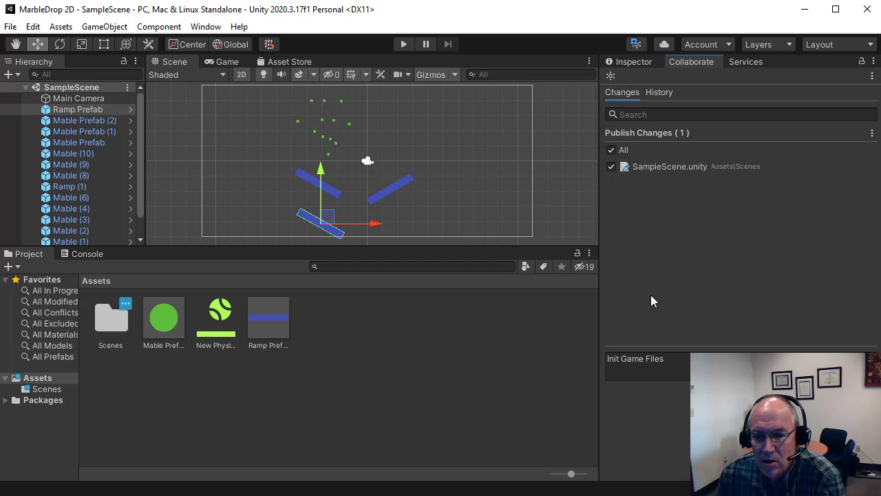
click(741, 401)
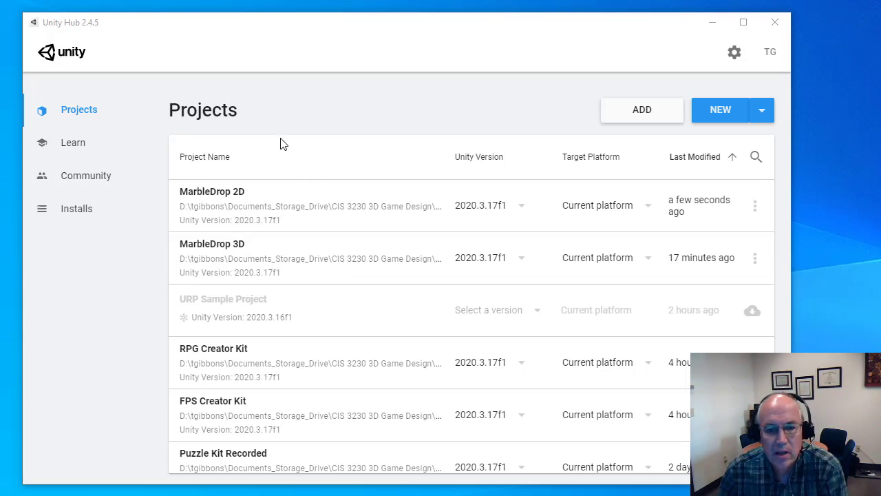
Switch to Unity Hub, set the cloud-hosted URP Sample Project to Unity version 2020.3.17f1, and start its download
scroll(350, 195, down, 1)
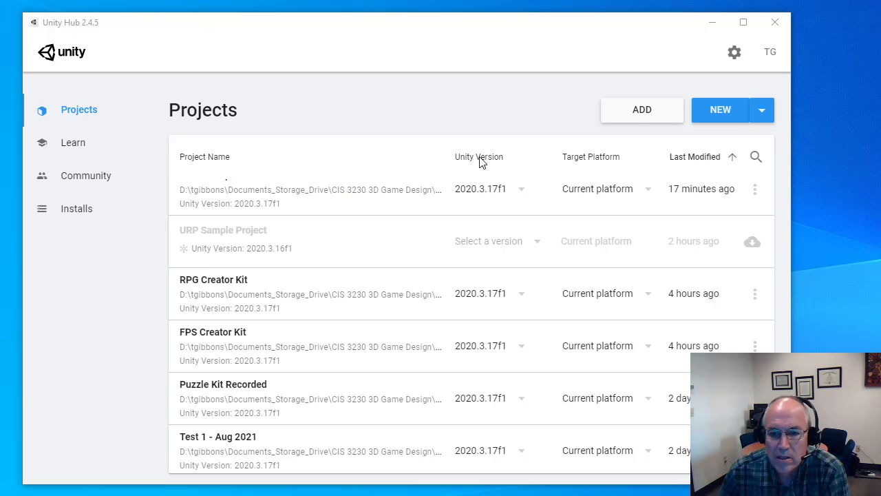
scroll(446, 255, up, 1)
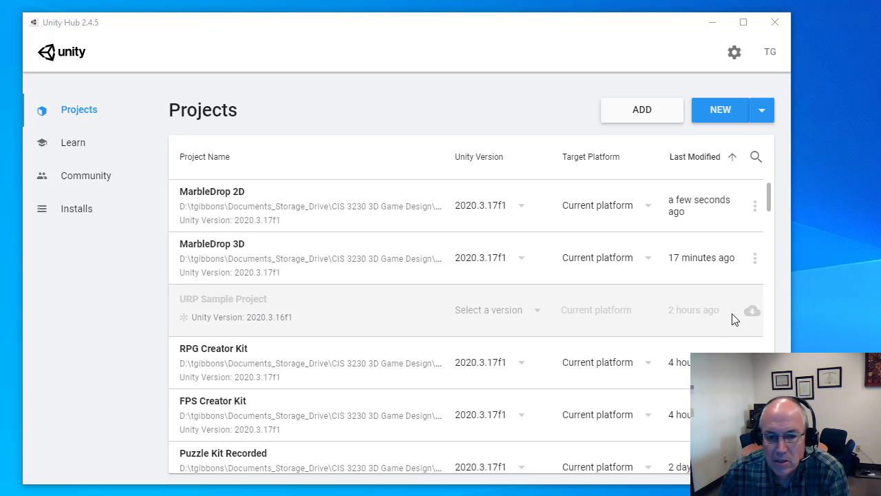
scroll(580, 402, down, 5)
scroll(580, 402, down, 2)
scroll(571, 414, up, 8)
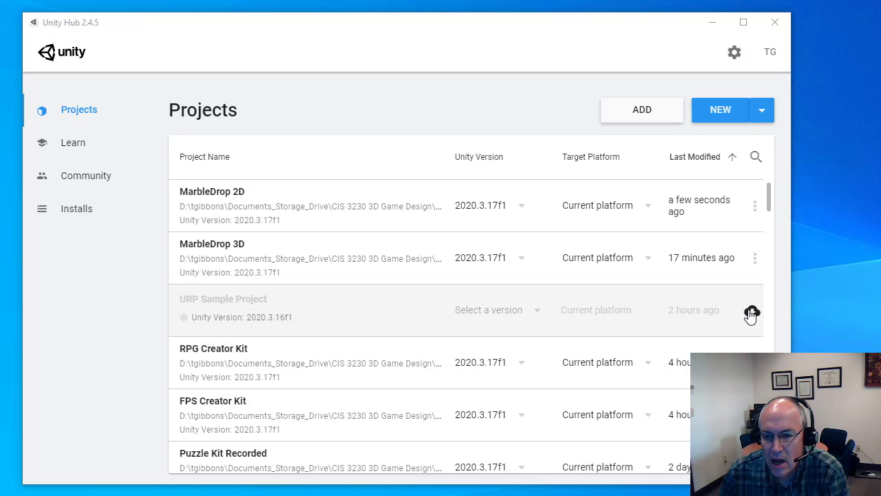
click(752, 310)
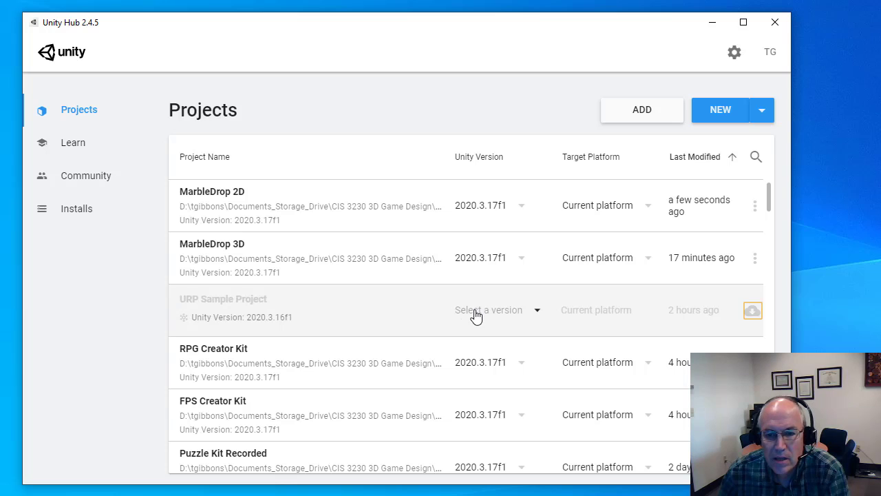
click(475, 314)
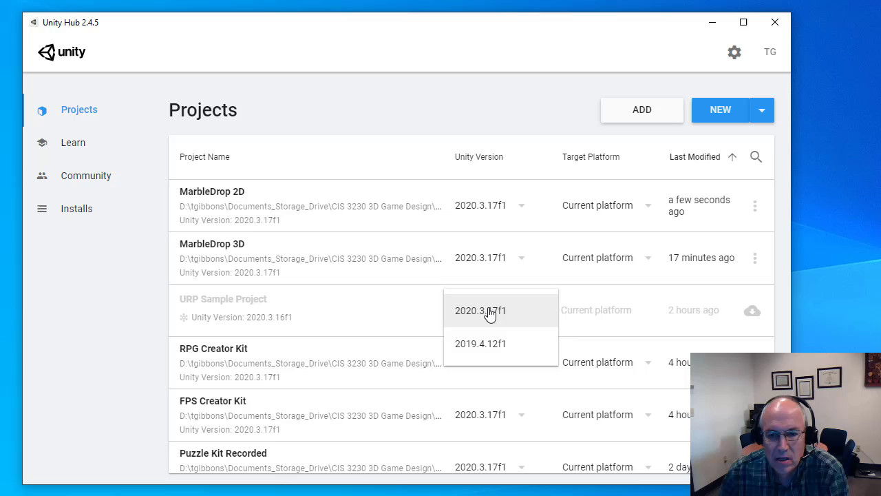
click(488, 312)
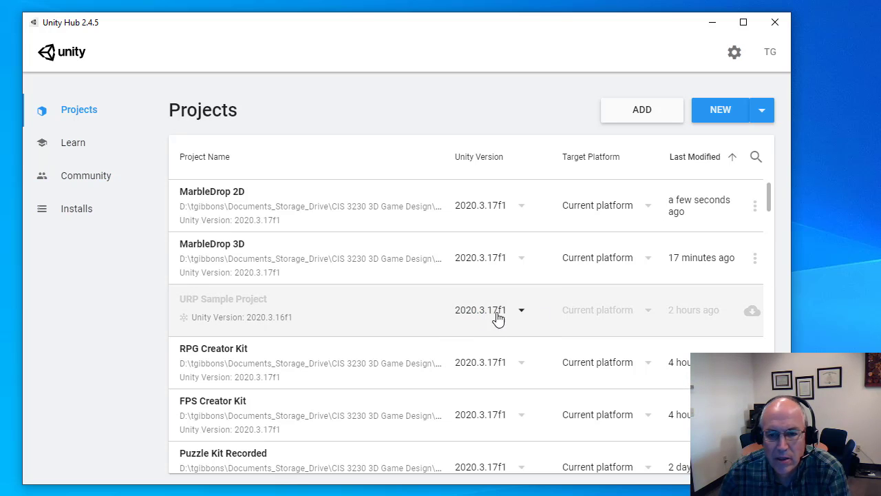
click(752, 314)
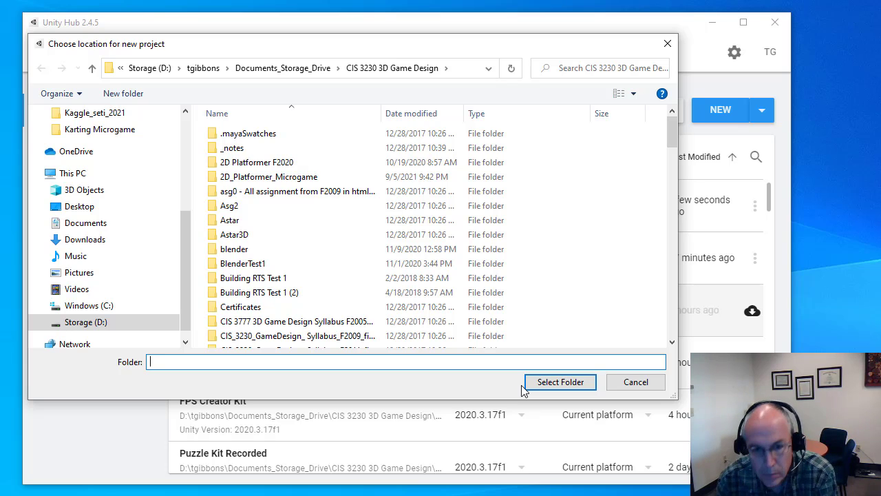
Try to choose a folder named "Sample Colab" as the location for the downloaded project
text(Uff)
key(BackSpace)
key(BackSpace)
key(BackSpace)
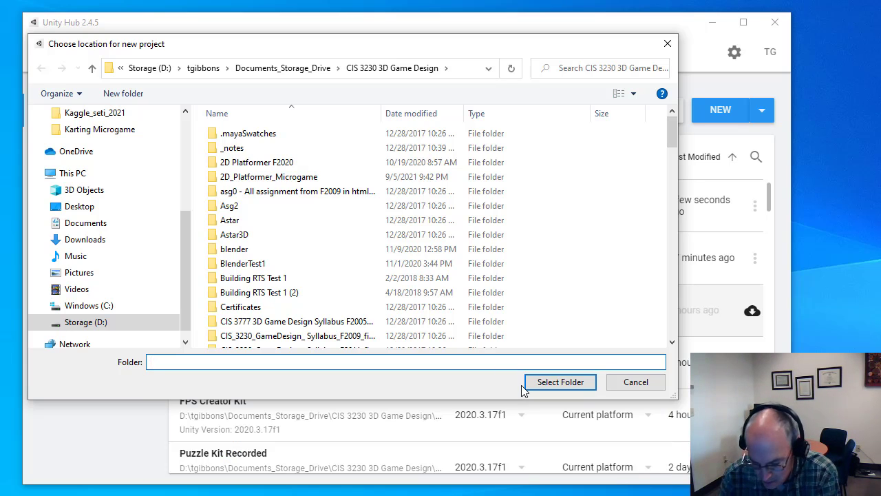
text(Sample Colab)
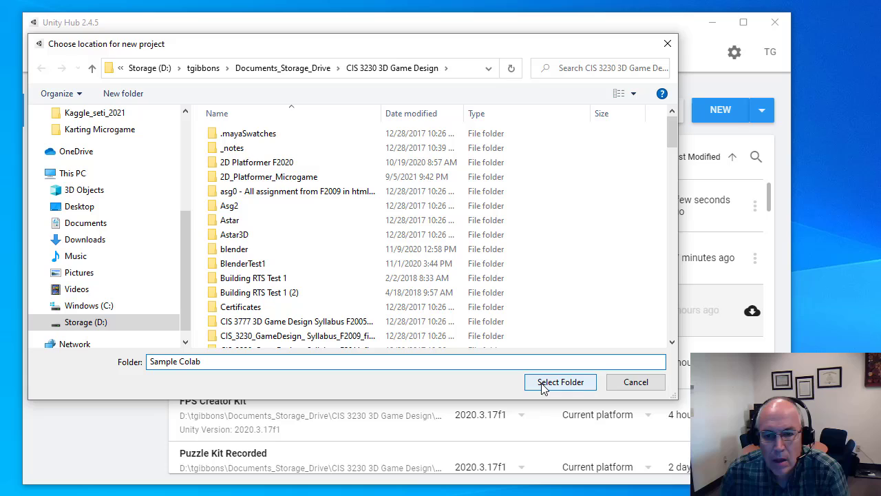
click(543, 388)
click(585, 366)
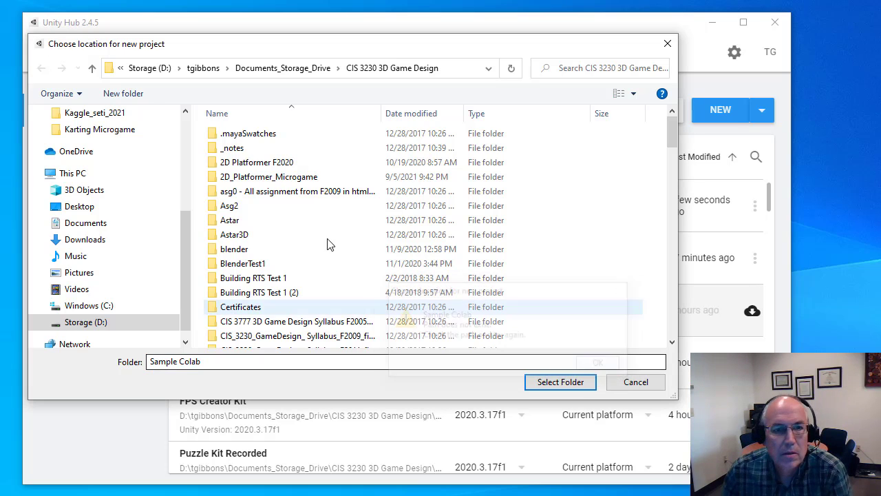
Create a new folder named "Sample Colab" inside the CIS 3230 3D Game Design folder
click(114, 95)
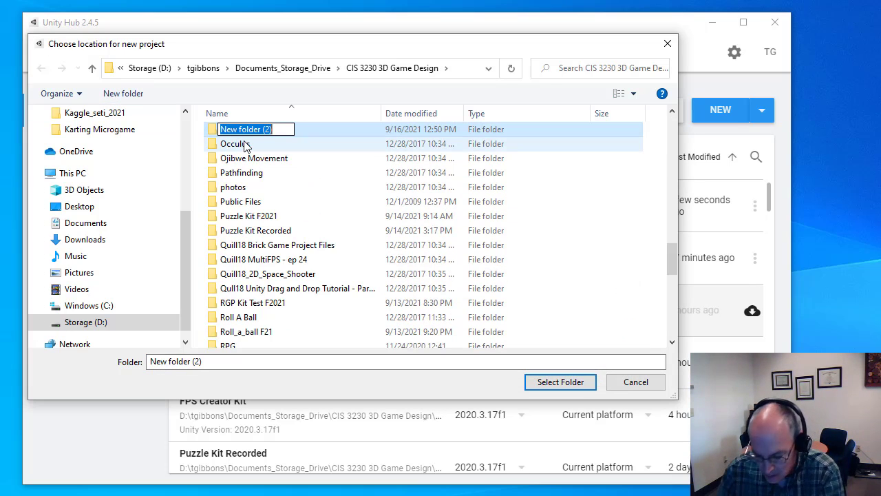
text(SA)
key(BackSpace)
key(BackSpace)
text(Sa)
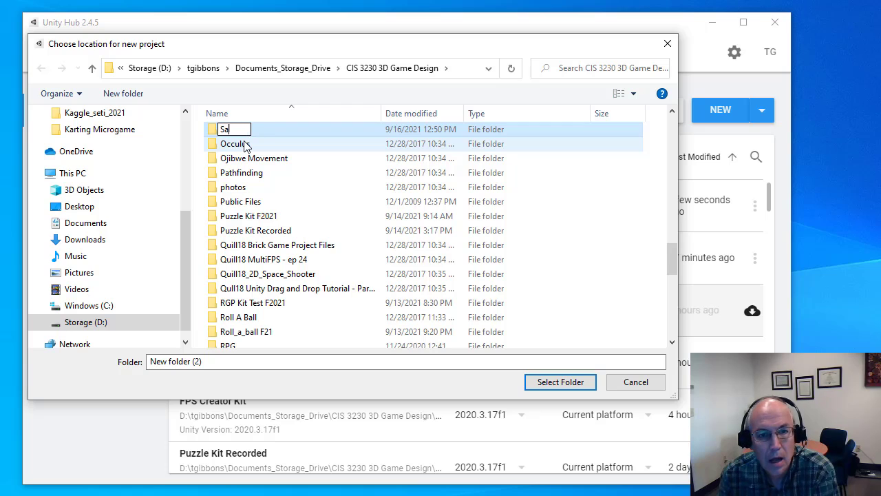
text(mple CF)
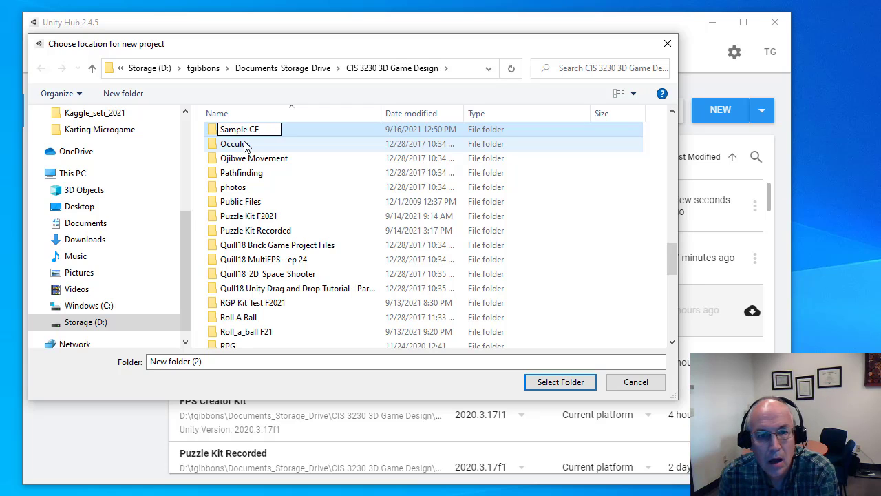
key(BackSpace)
text(olab)
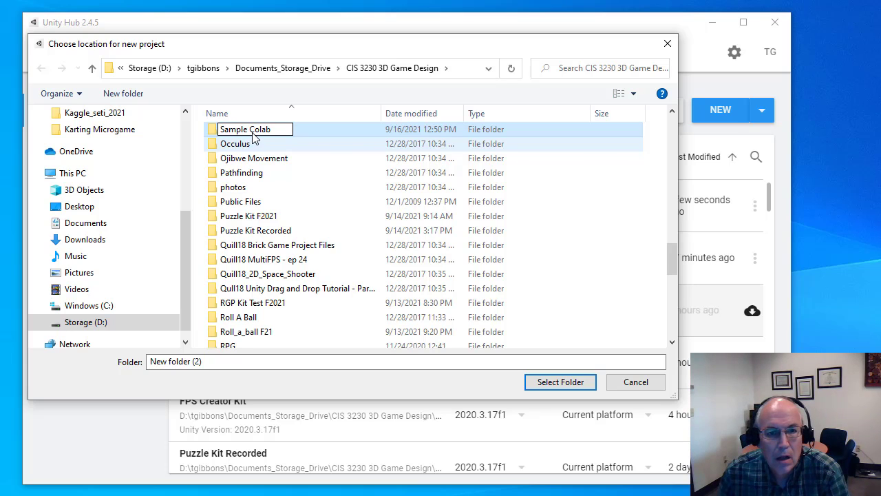
click(252, 140)
Select the Sample Colab folder as the download location for URP Sample Project
scroll(248, 275, down, 4)
click(247, 253)
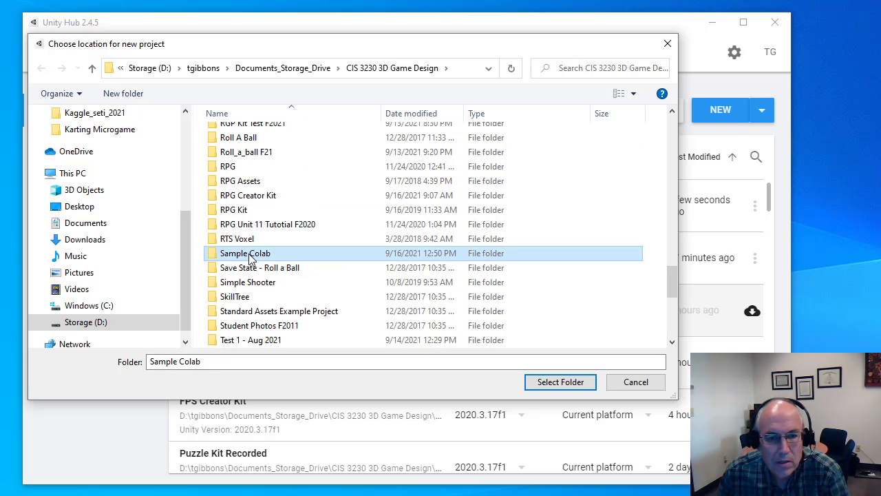
click(555, 387)
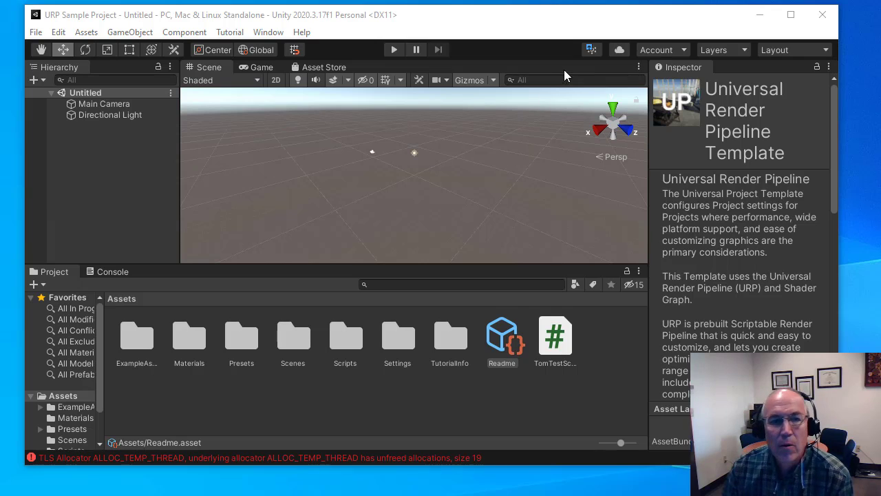
Show the URP Sample Project's Collaborate changes and add a 3D object to the untitled scene
click(591, 49)
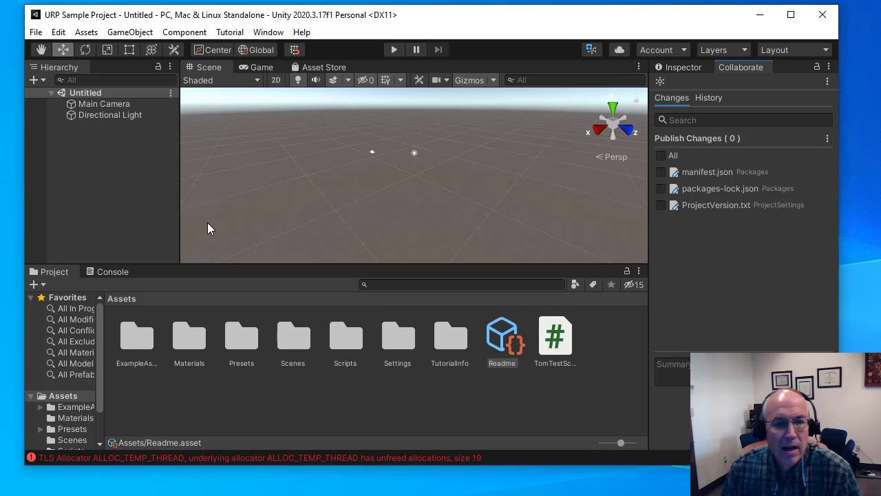
click(128, 32)
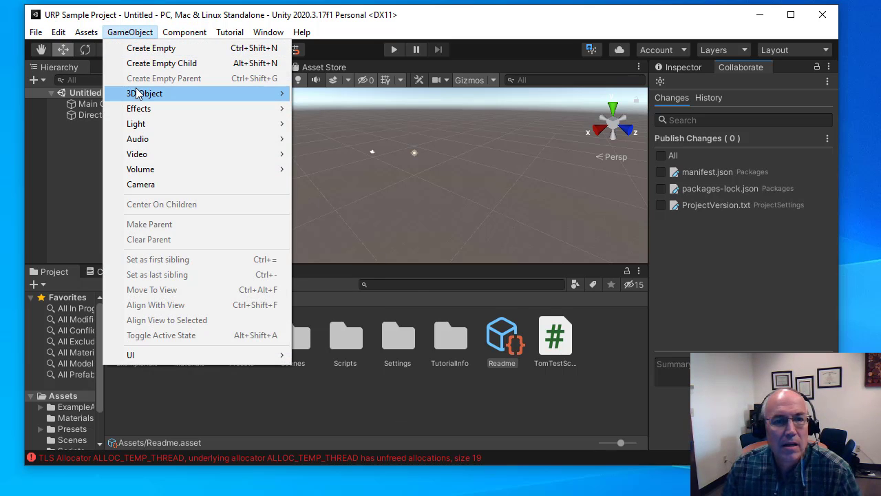
mouse_move(138, 93)
click(338, 92)
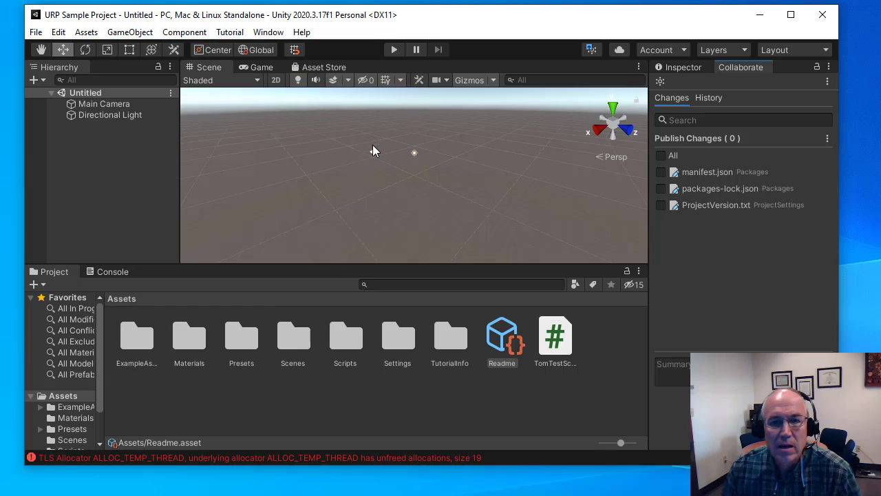
Save the untitled scene as "TOm Scenen" in the project's Assets folder
click(36, 33)
click(59, 83)
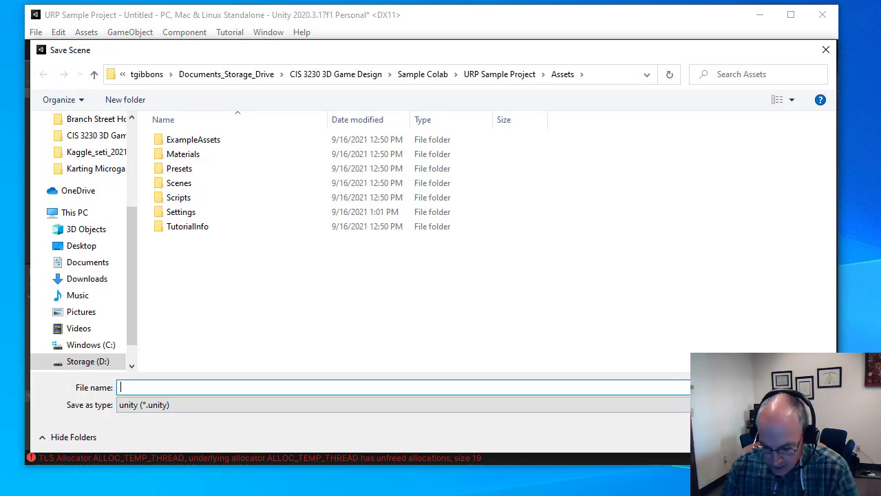
text(TOm Sc)
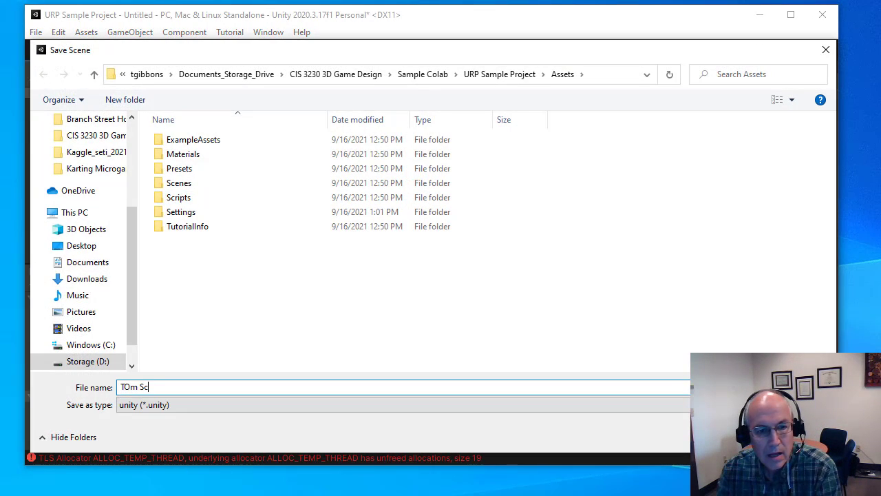
text(enen)
key(Return)
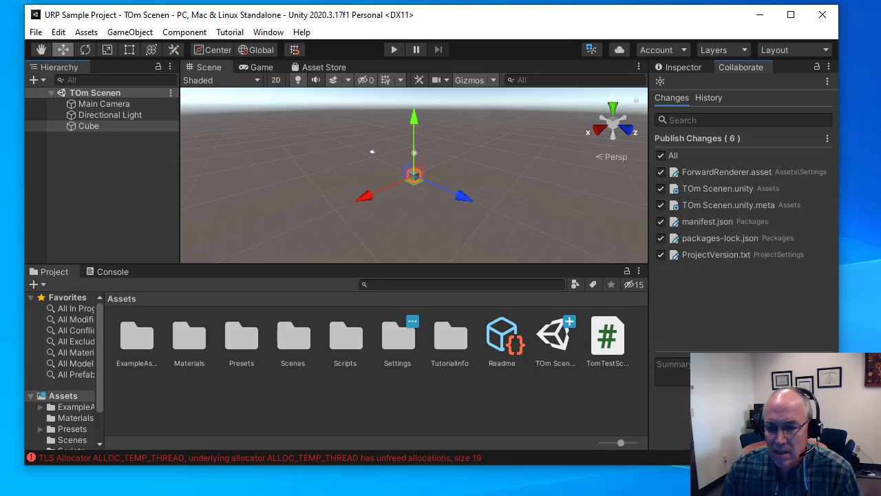
Publish all pending changes of URP Sample Project through Collaborate and close the project
click(809, 432)
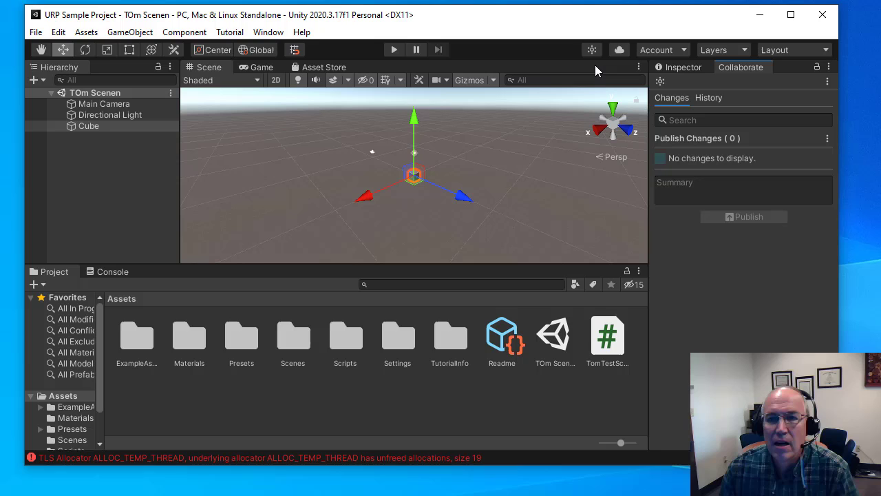
click(824, 18)
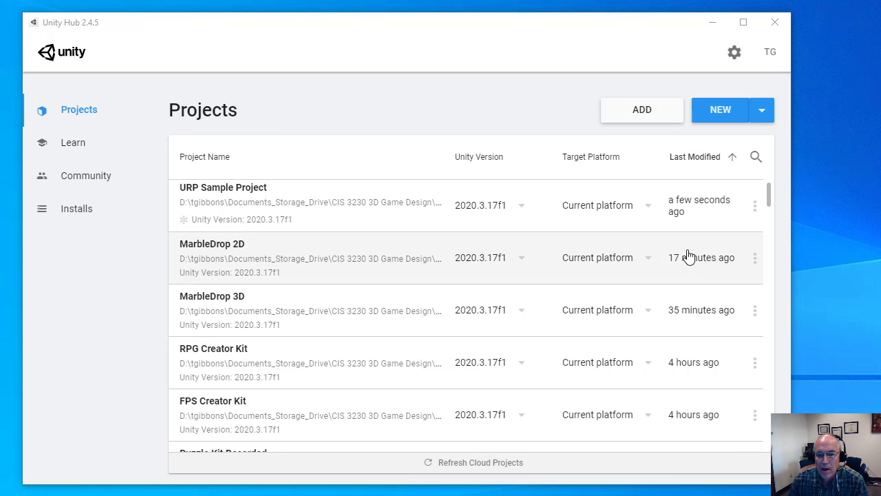
Refresh the cloud projects in Unity Hub and try to download the cloud copy of MarbleDrop 2D
click(485, 471)
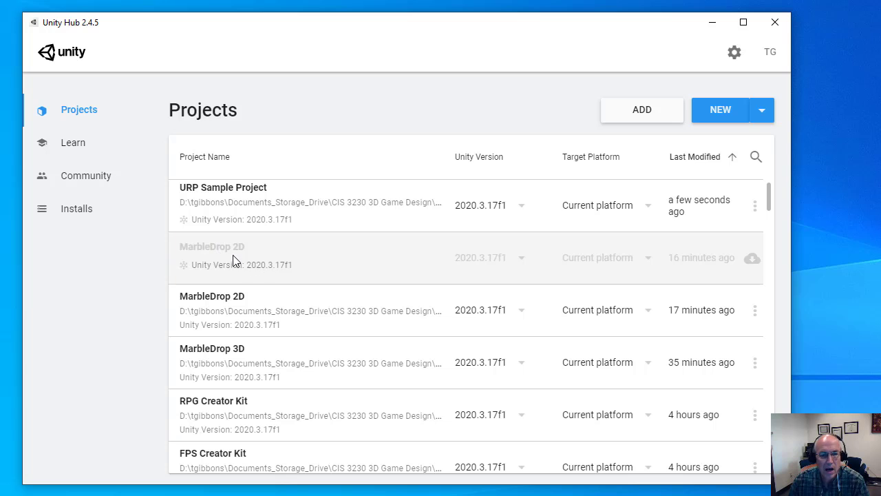
click(753, 260)
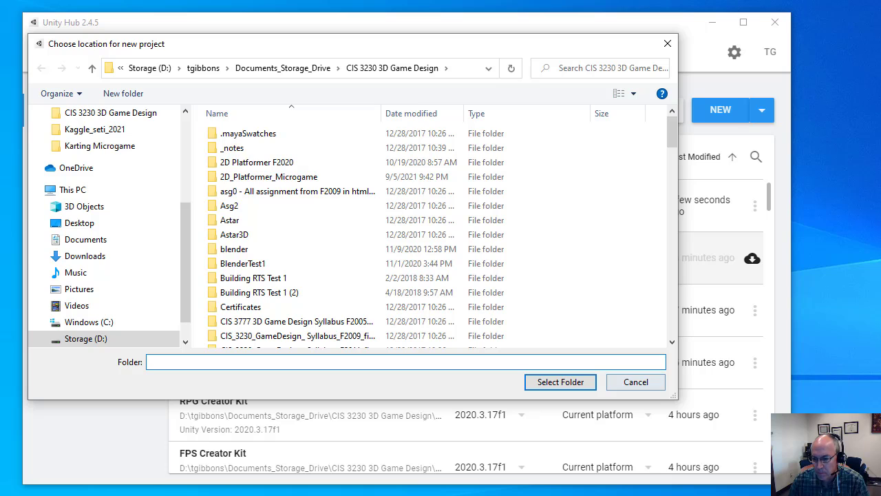
click(636, 383)
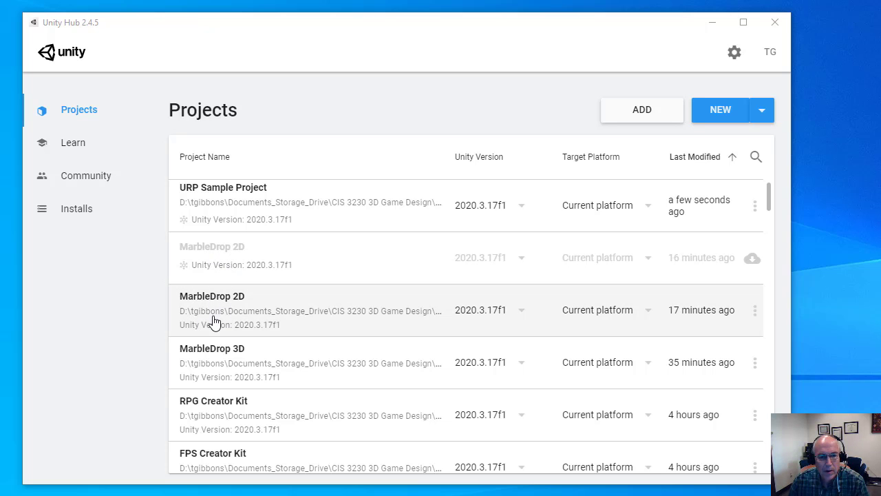
Open the local MarbleDrop 2D project, sync the latest published revisions and reload SampleScene
click(225, 314)
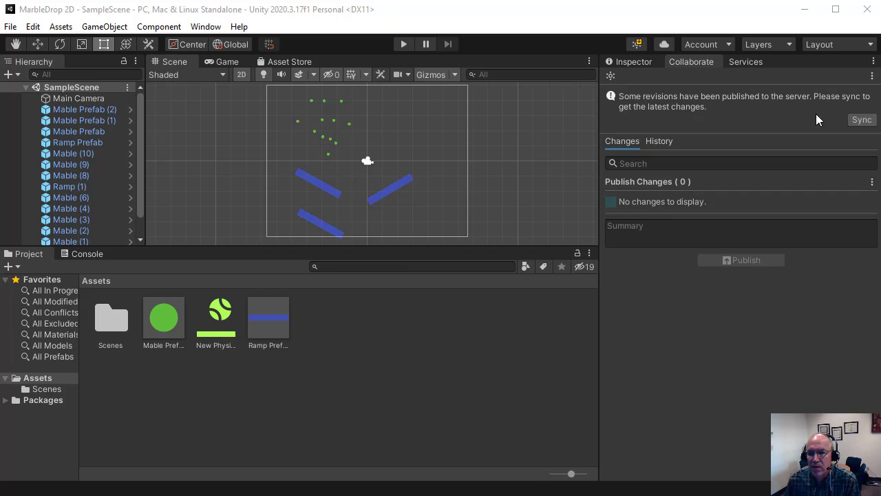
click(865, 121)
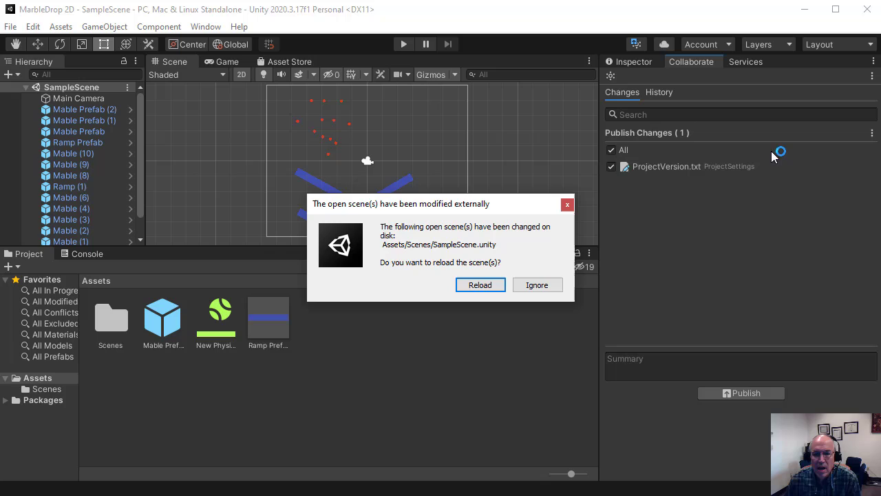
click(471, 289)
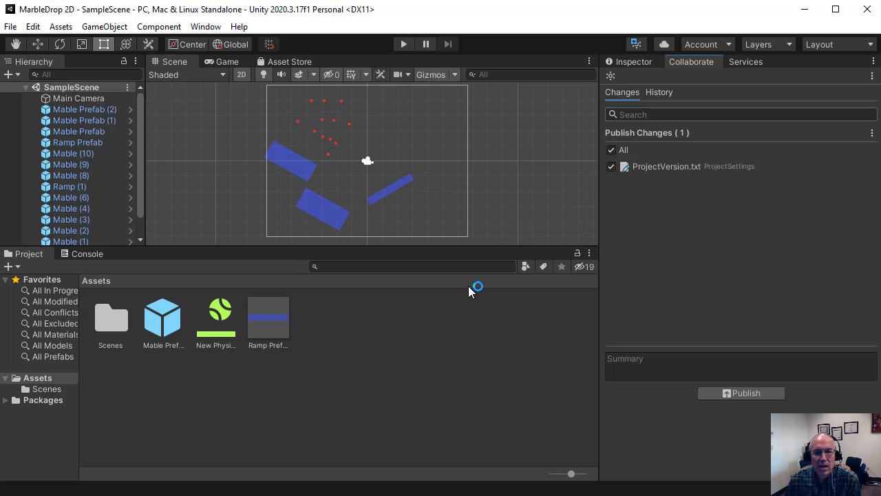
Replace a marble in the middle of the cluster with a new Mable Prefab instance just above the upper ramp, and save SampleScene
drag(312, 143, 321, 135)
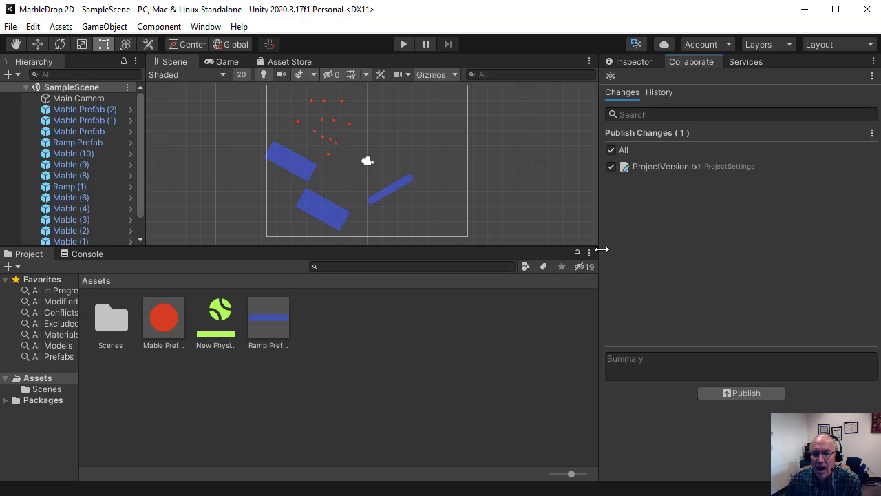
drag(599, 241, 653, 234)
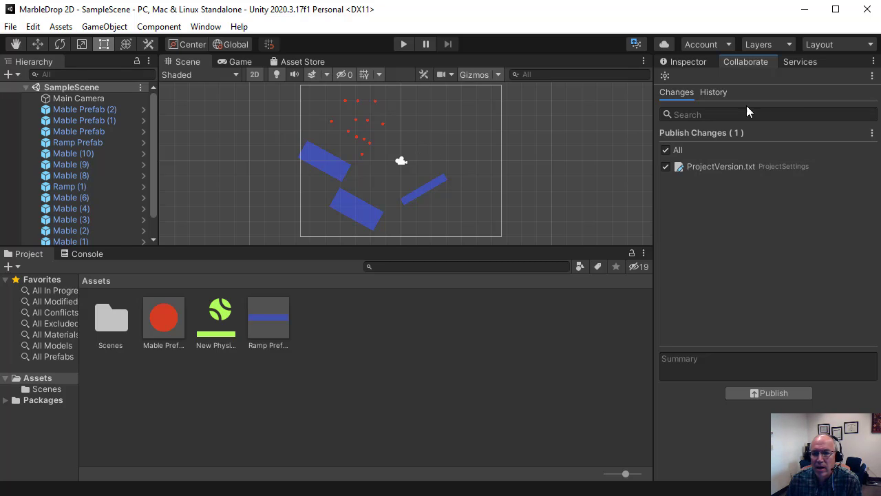
click(357, 140)
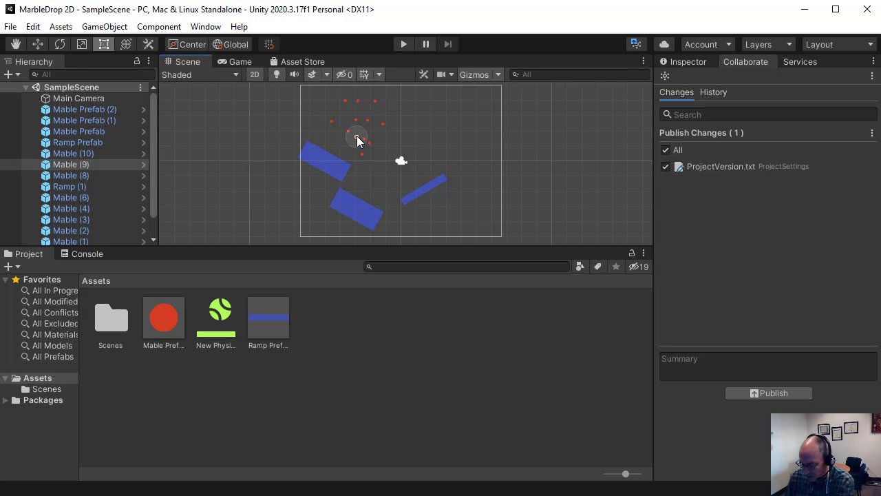
key(Delete)
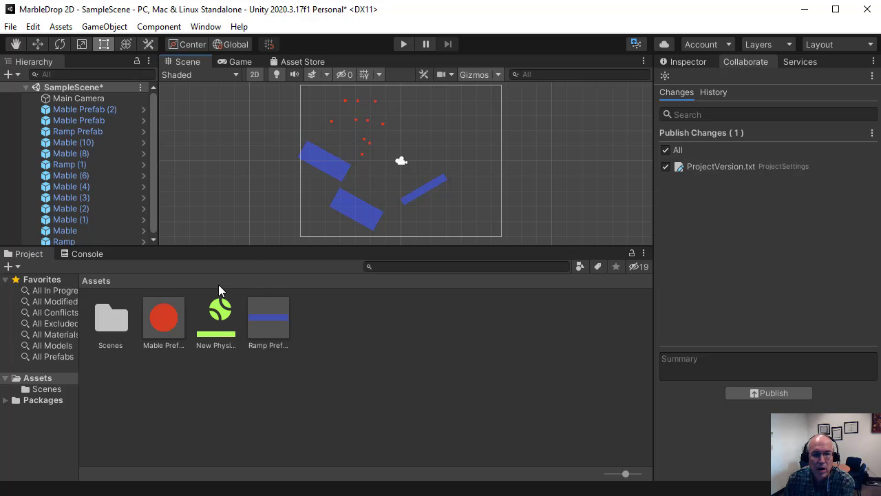
drag(163, 319, 348, 147)
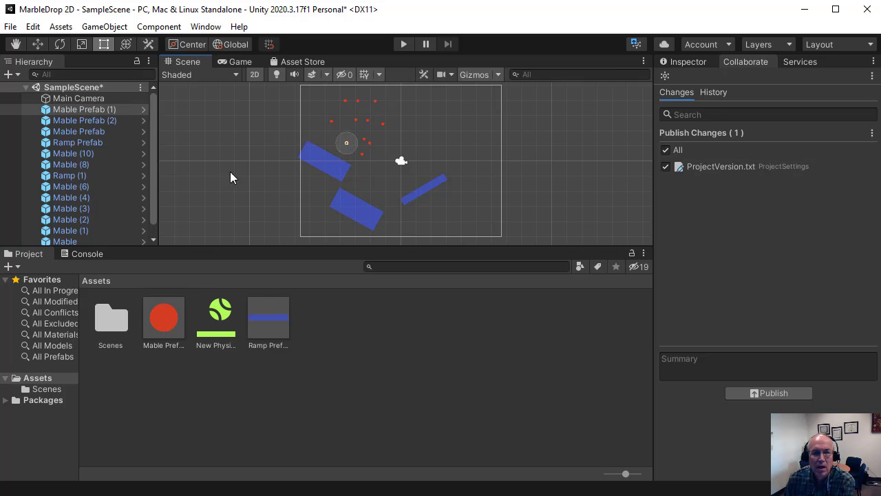
click(11, 26)
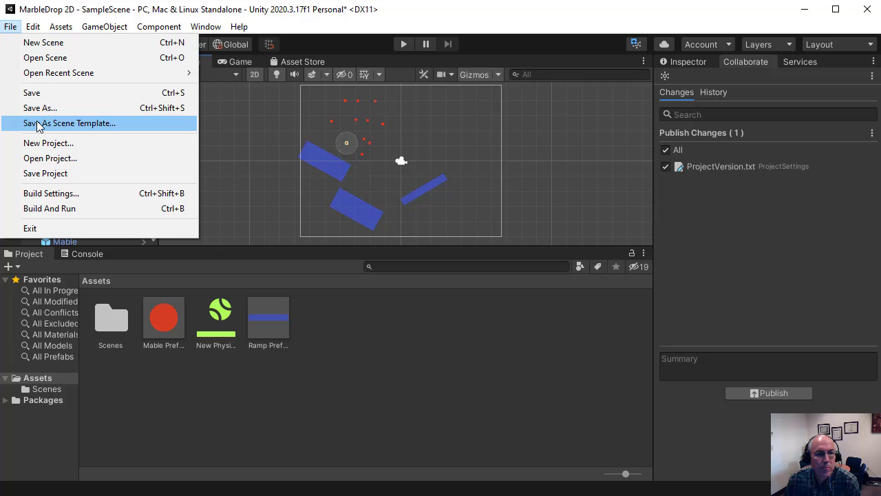
click(32, 93)
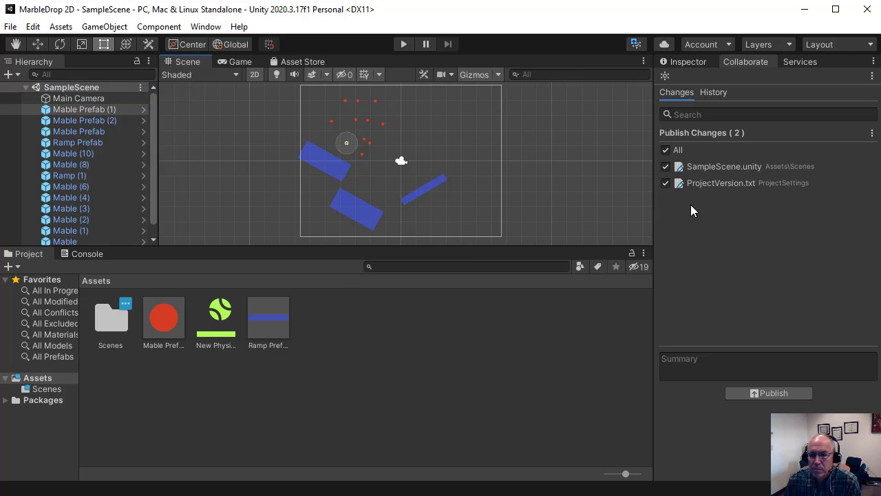